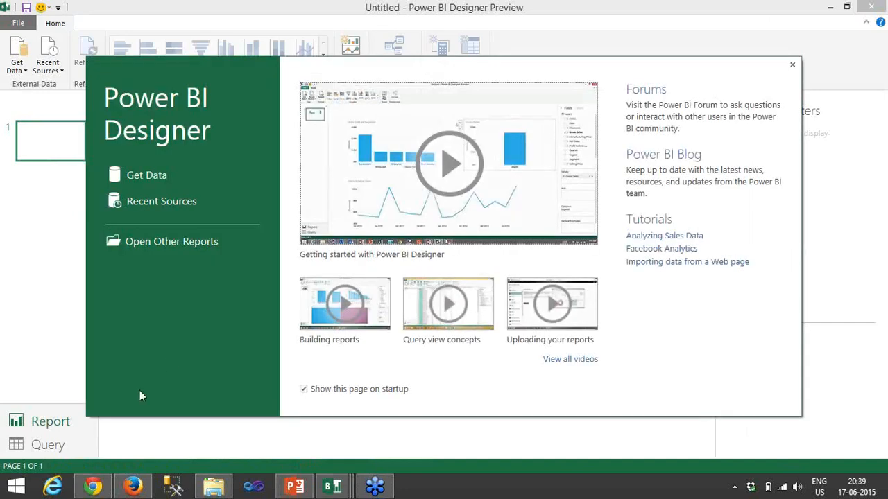
left_click(89, 491)
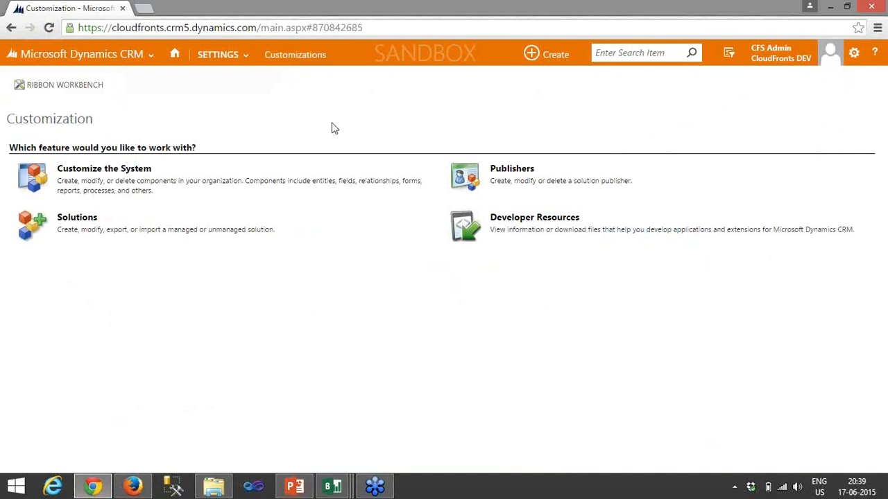
left_click(93, 488)
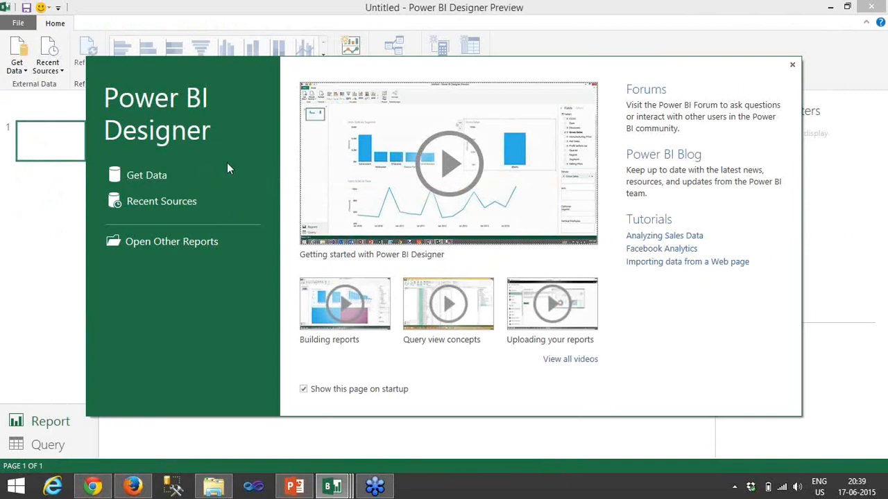
- Dismiss the welcome screen and open the full list of available data source types
left_click(793, 67)
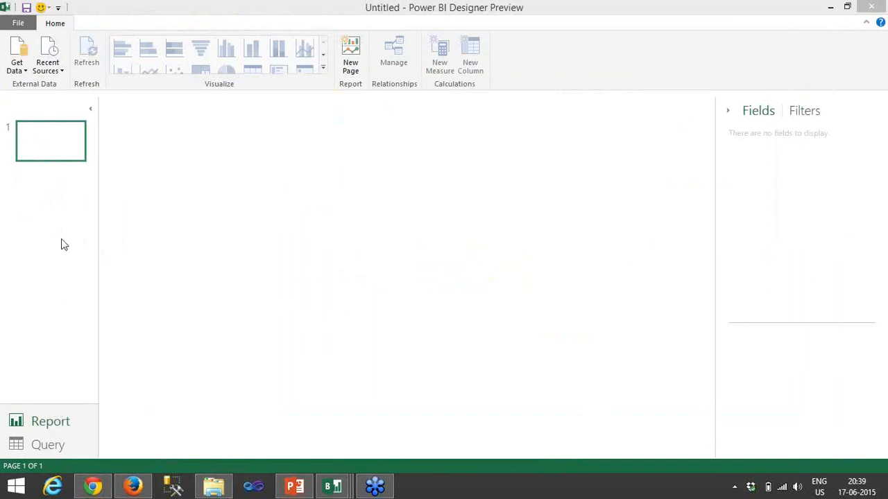
left_click(16, 73)
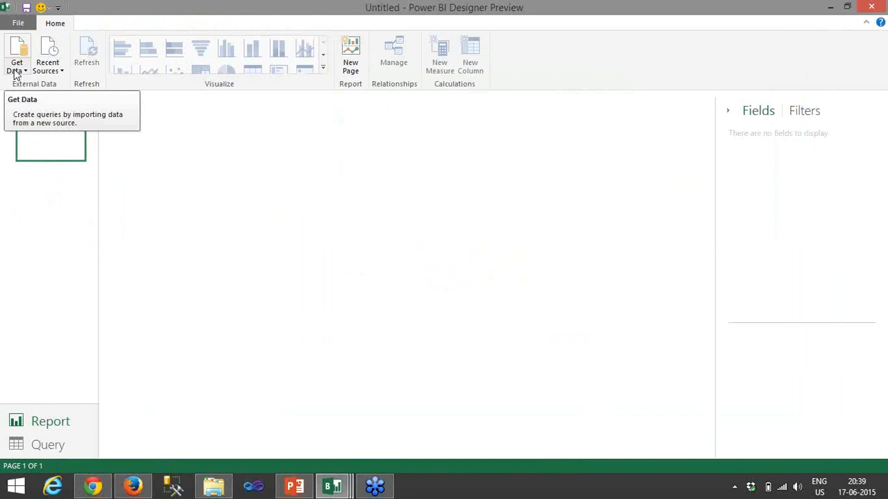
left_click(16, 73)
left_click(48, 289)
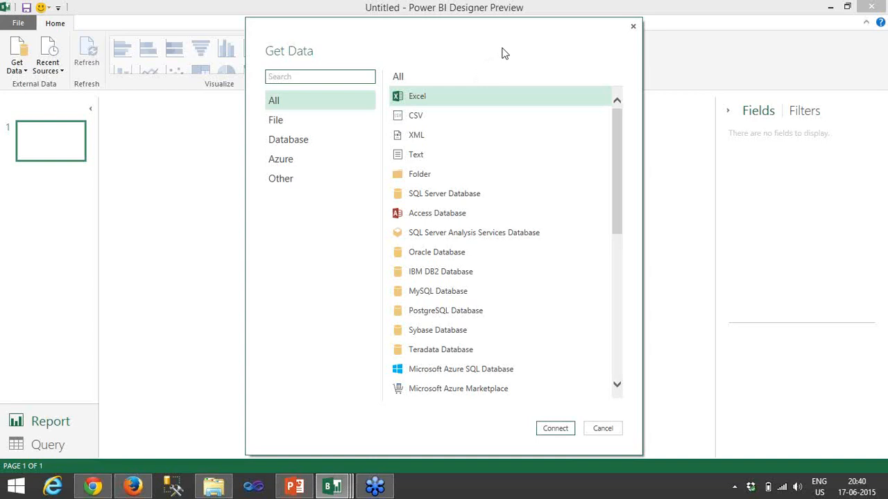
- Browse the data source categories, choose Dynamics CRM Online under Other, and start connecting to it
left_click(297, 122)
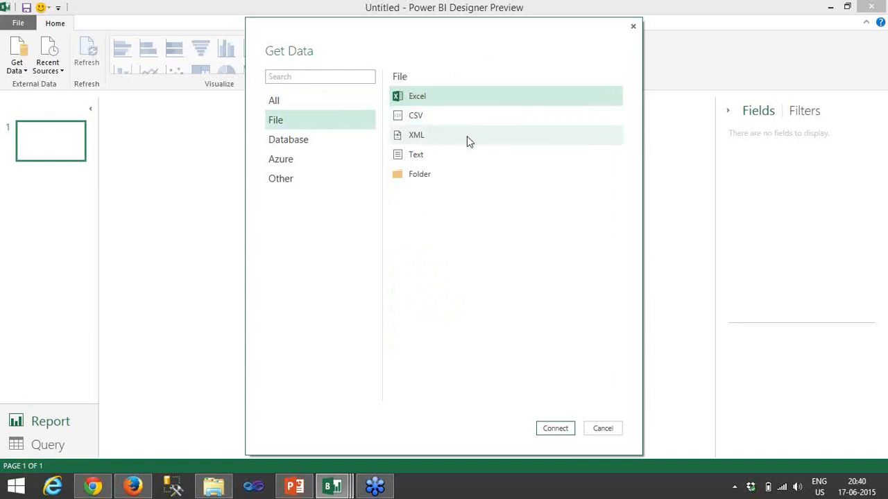
left_click(311, 141)
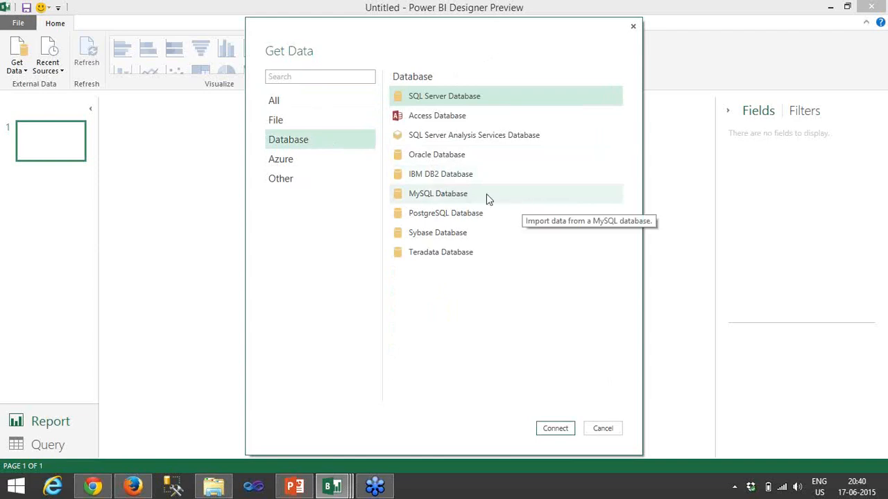
left_click(332, 167)
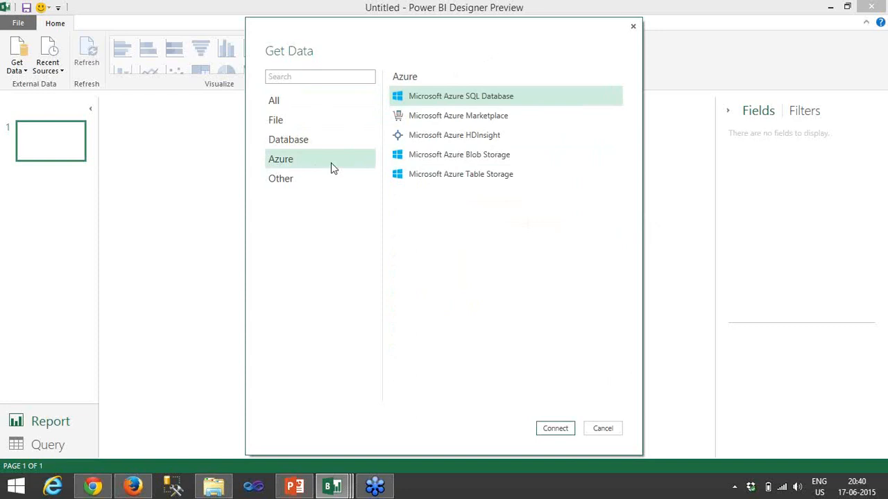
left_click(327, 180)
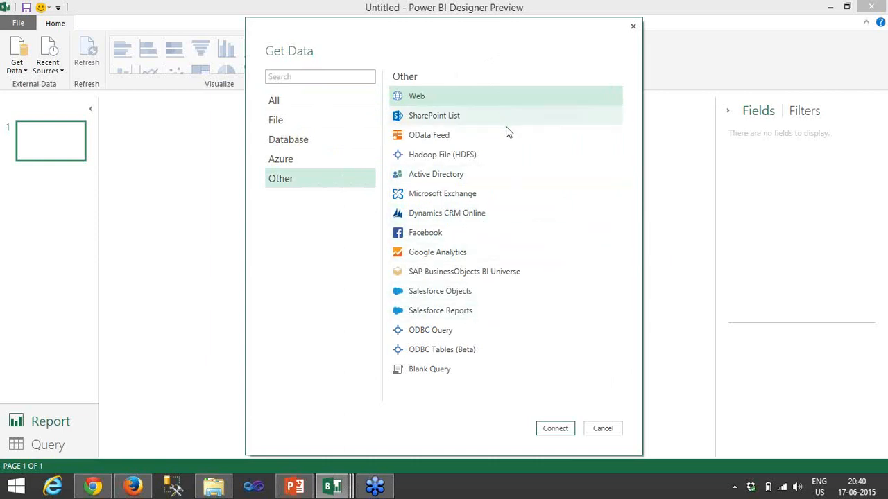
left_click(483, 209)
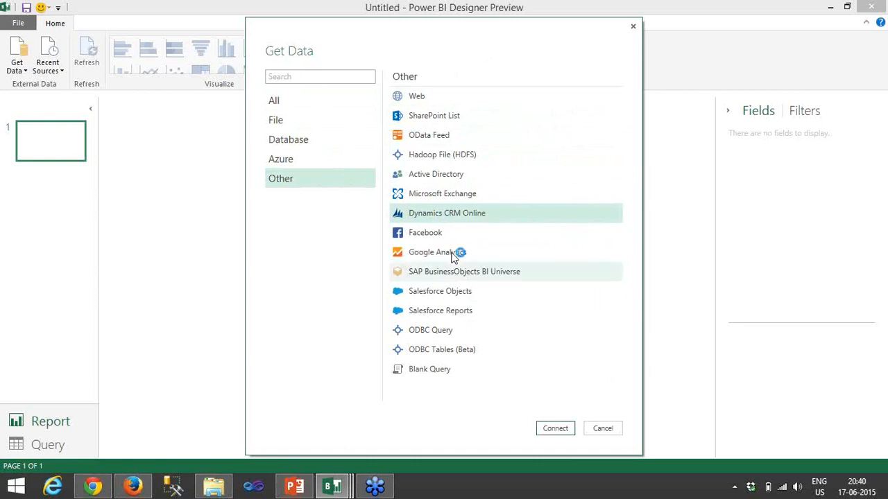
left_click(554, 429)
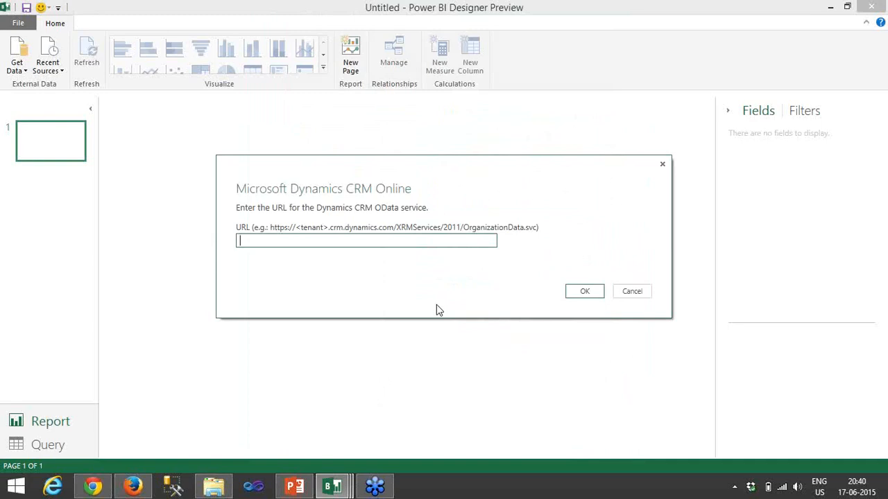
- Switch to Dynamics CRM in Chrome and open the Organization Data Service endpoint listed under Developer Resources
left_click(93, 486)
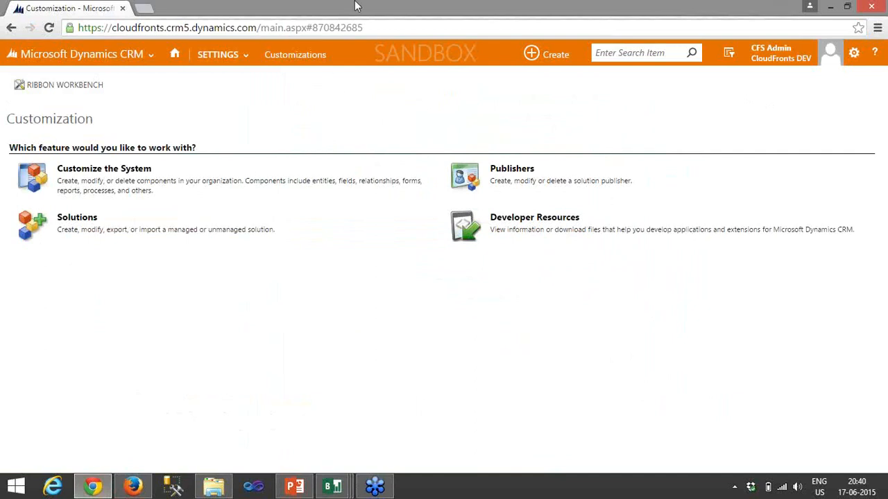
left_click(63, 55)
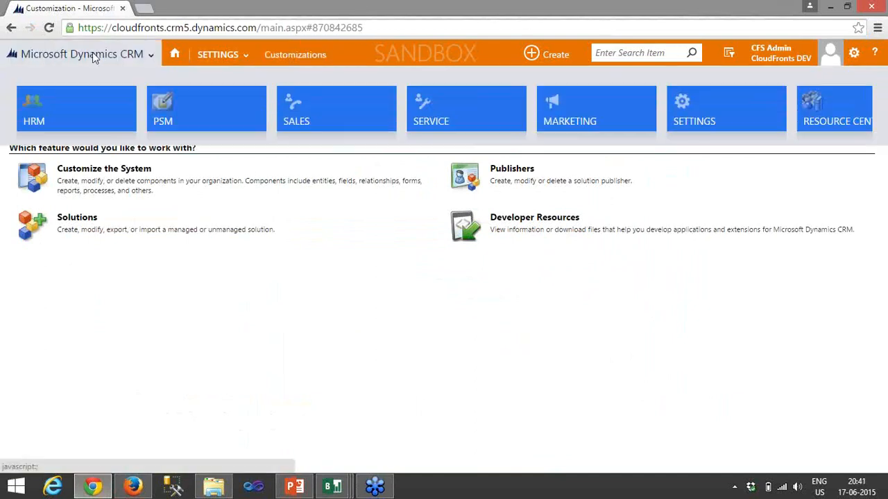
left_click(209, 55)
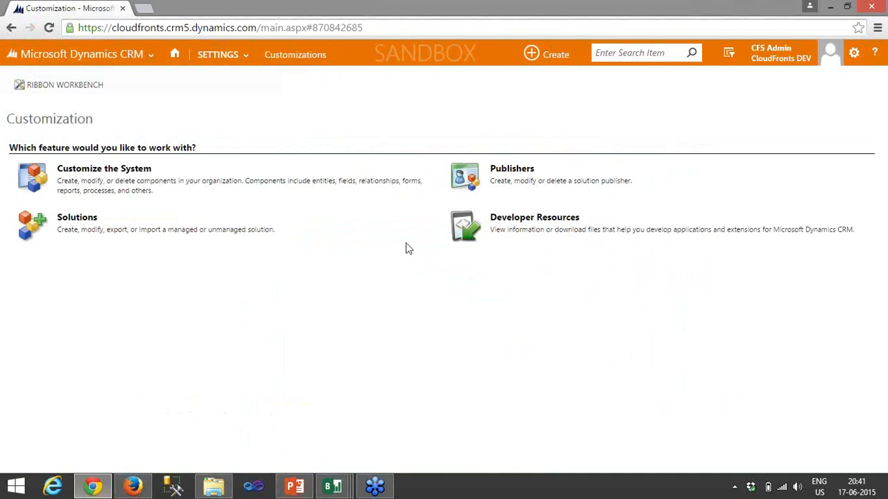
left_click(556, 221)
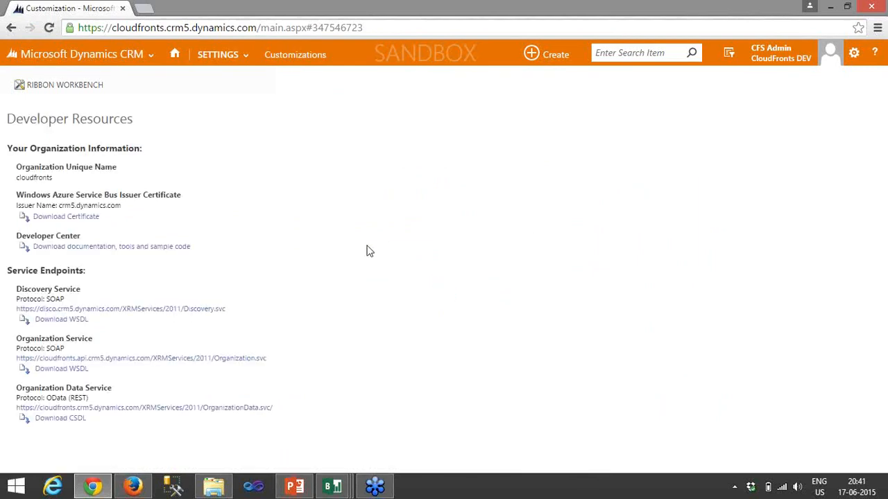
left_click(119, 411)
- Copy the full Organization Data Service URL from the opened endpoint page and return to Developer Resources
left_click(87, 7)
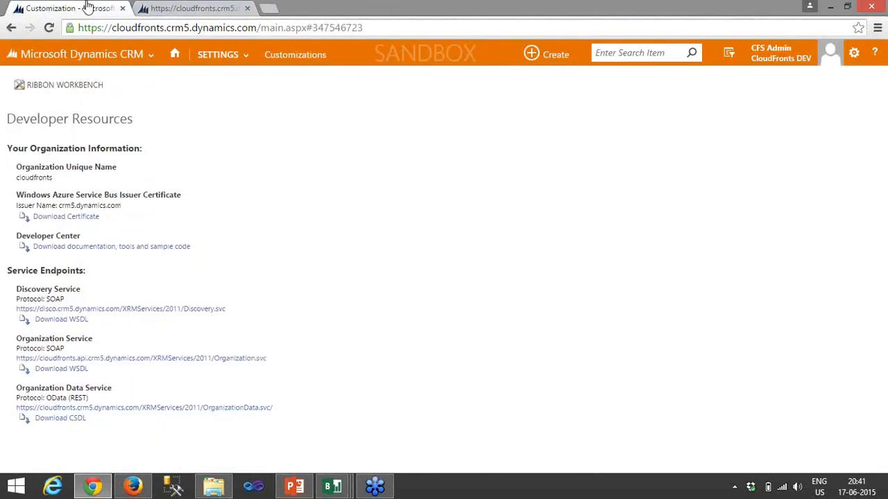
left_click_drag(91, 398, 21, 391)
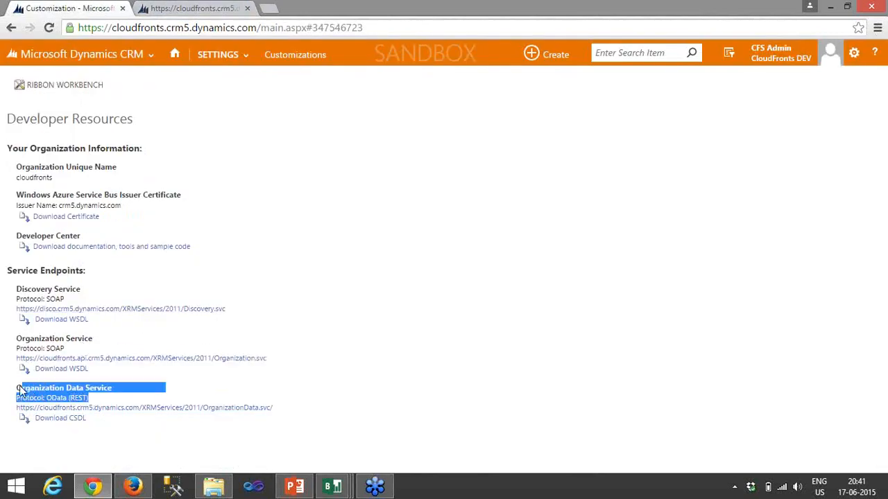
left_click(123, 395)
left_click(220, 9)
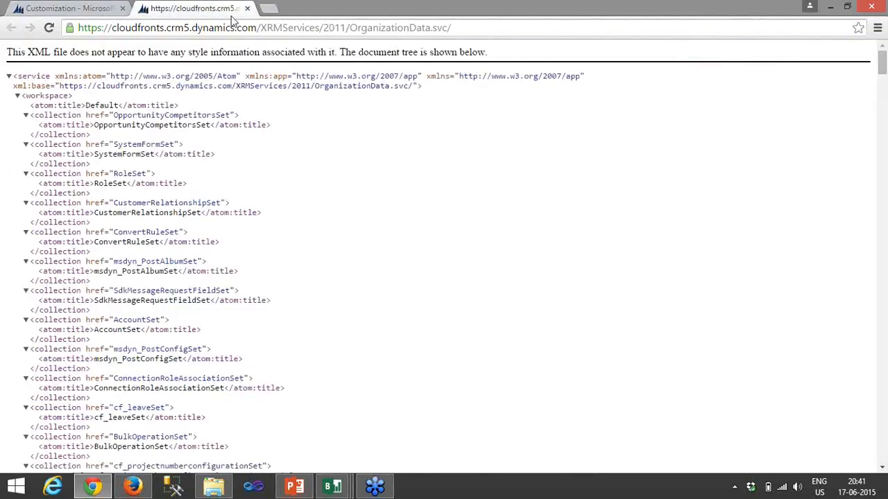
left_click(420, 28)
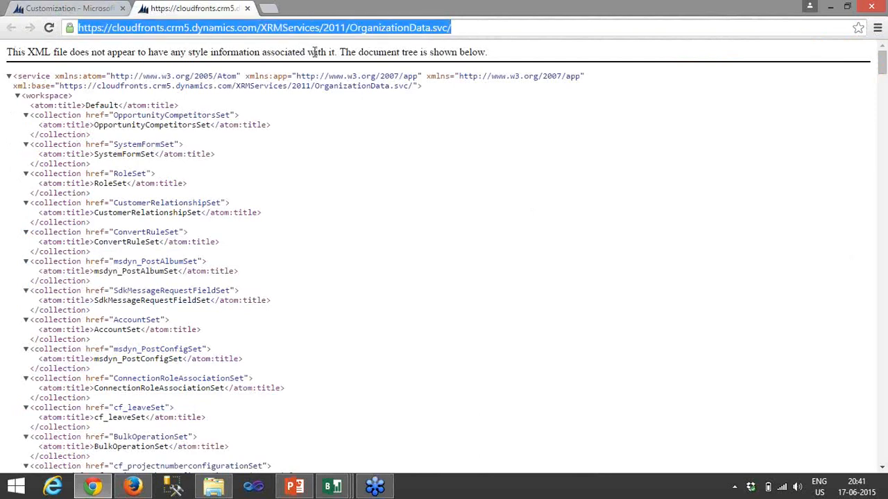
left_click(382, 61)
left_click_drag(483, 29, 48, 27)
key("ctrl+c")
left_click(102, 7)
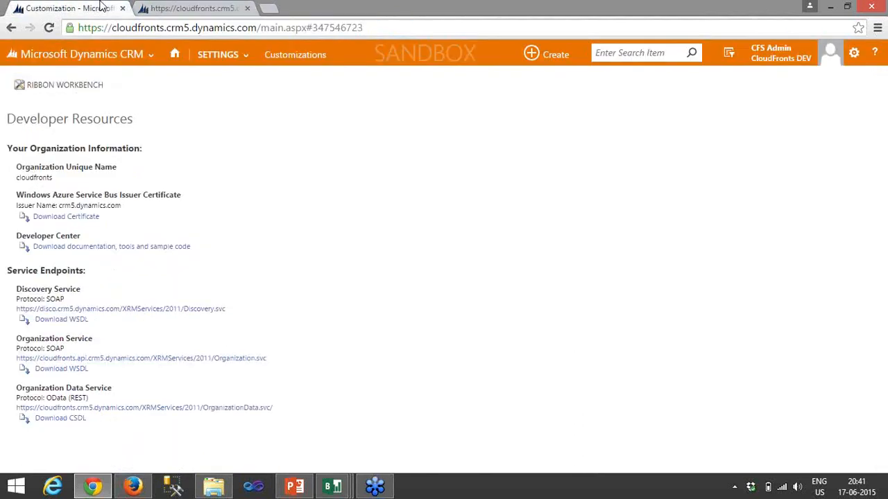
left_click(94, 487)
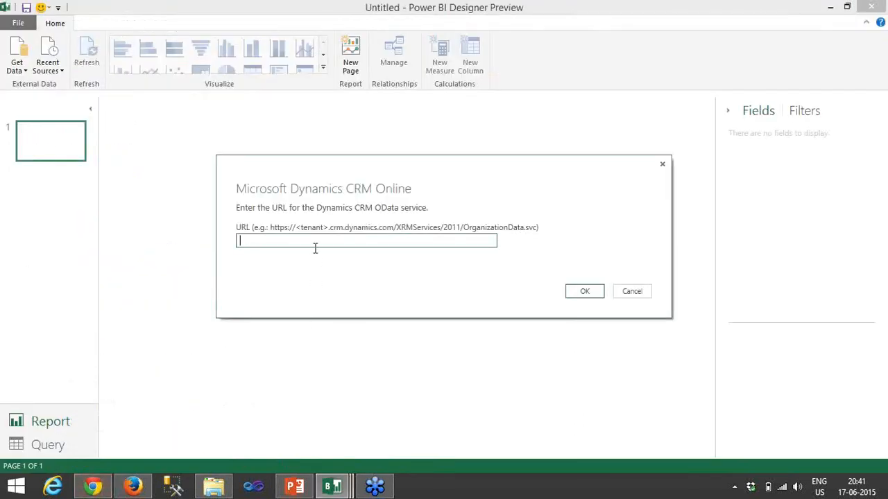
key("ctrl+v")
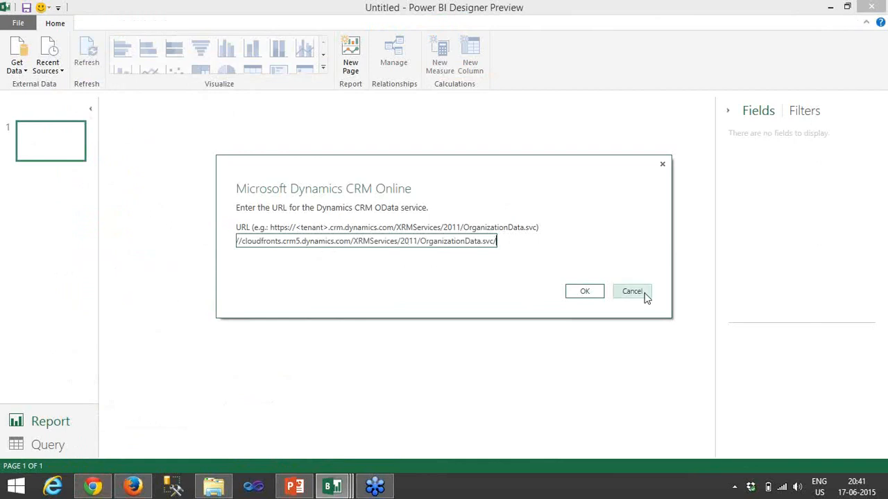
left_click(580, 292)
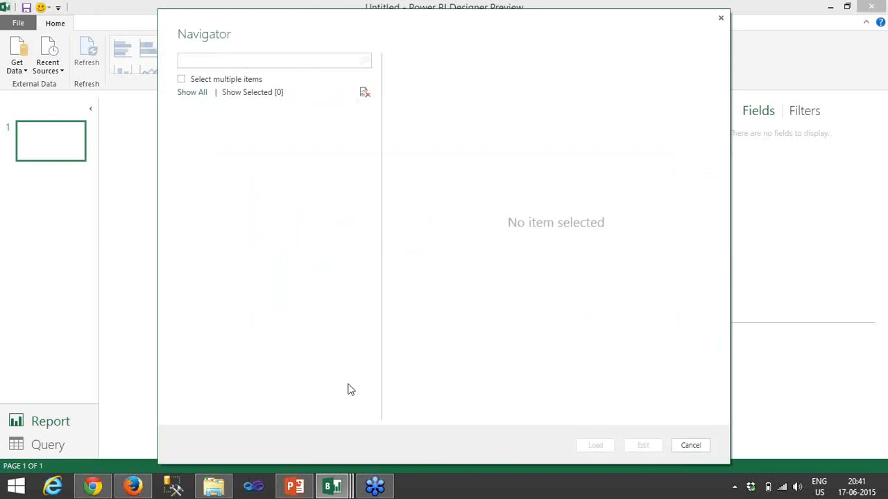
- Switch to the PowerBIWebinar presentation in PowerPoint and review the Demo slide's Lead and Opportunity metrics full screen
left_click(326, 412)
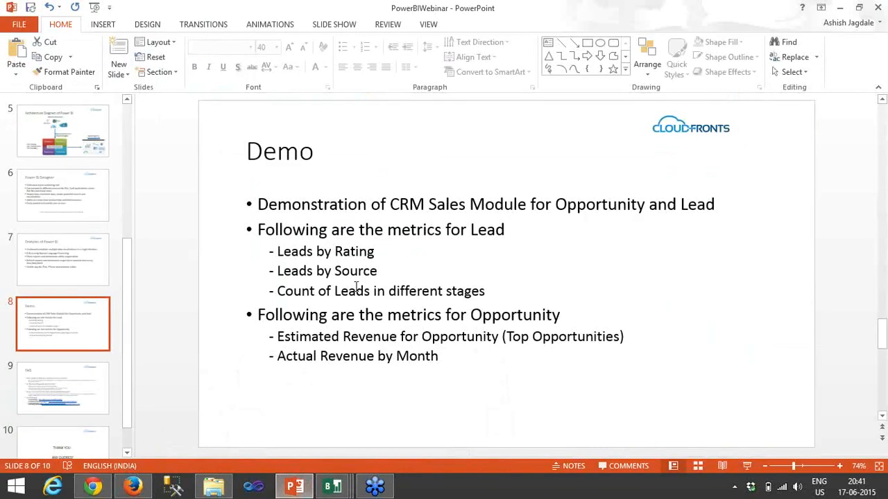
key("shift+F5")
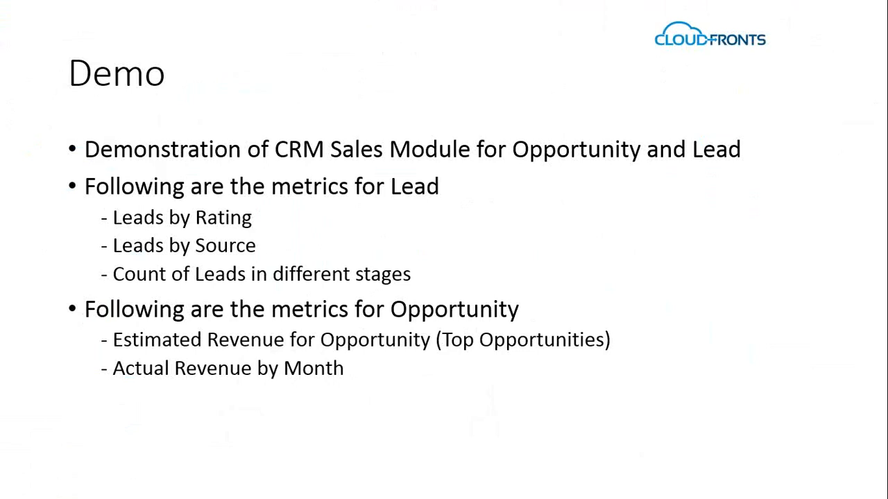
key("Escape")
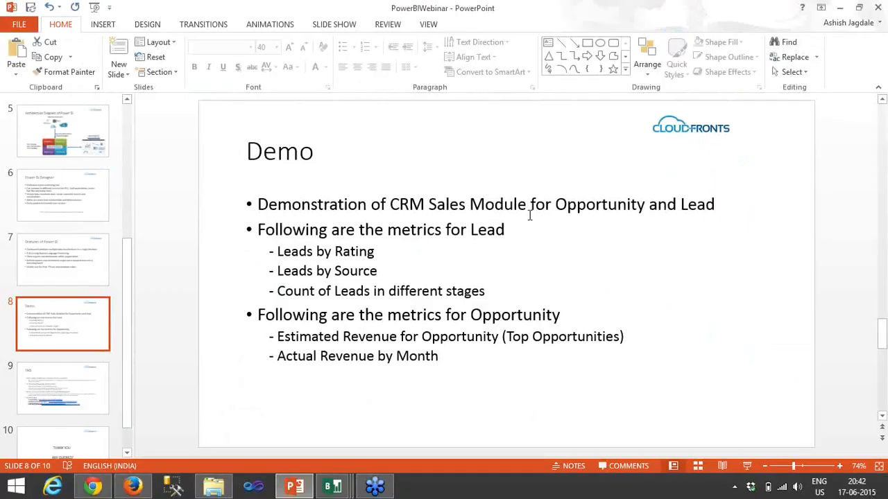
- Return to Power BI Designer, search the CRM tables for "lead" and select LeadSet
left_click(333, 487)
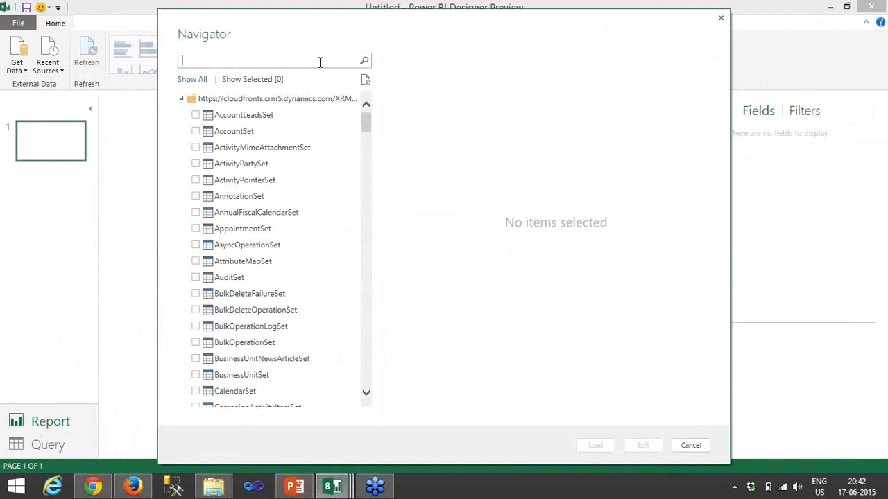
mouse_move(367, 123)
left_mouse_down()
mouse_move(367, 214)
mouse_move(367, 109)
left_mouse_up()
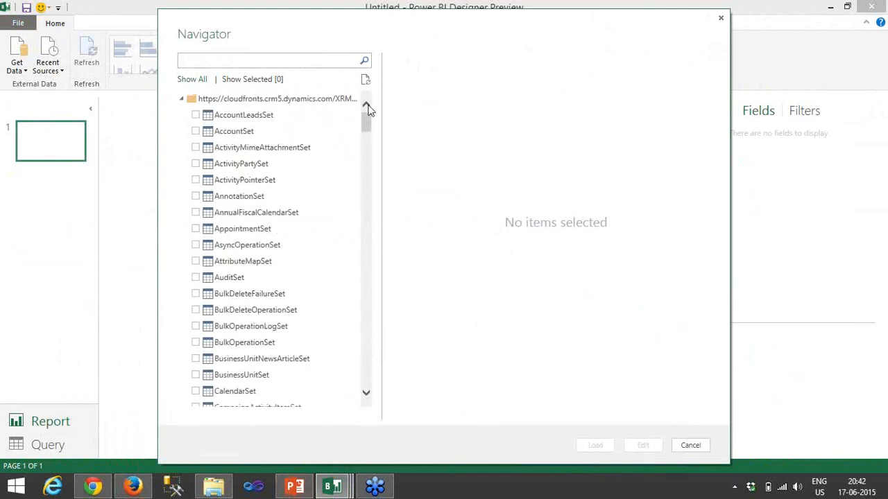
left_click(302, 60)
type("lead")
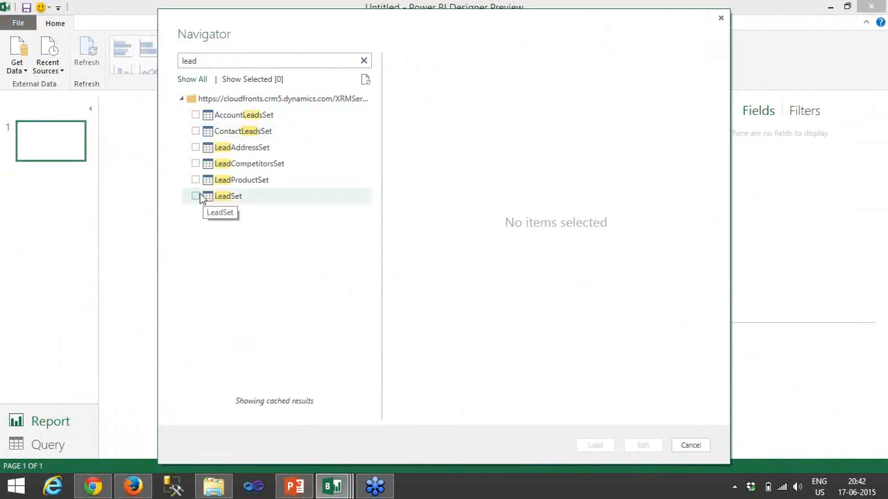
left_click(197, 199)
left_click(196, 197)
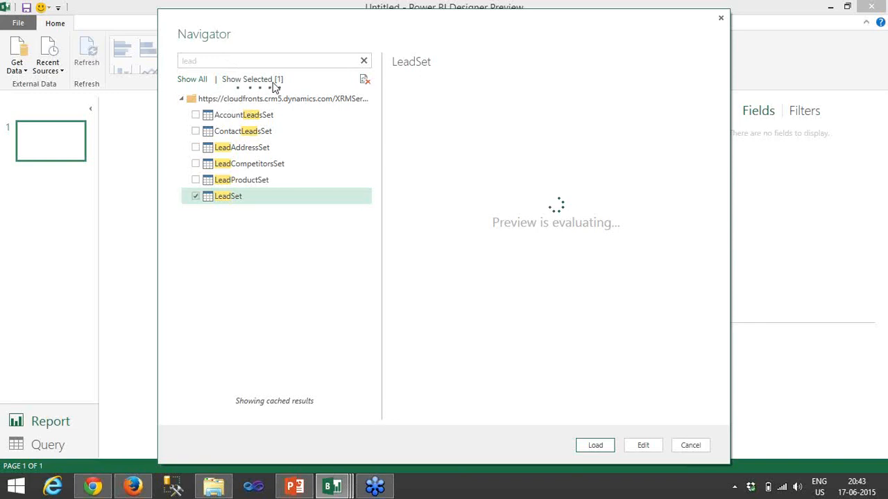
- Search the tables for "opportunity", add OpportunitySet to the selection, and open the selected tables for query editing
double_click(176, 61)
type("opportunity")
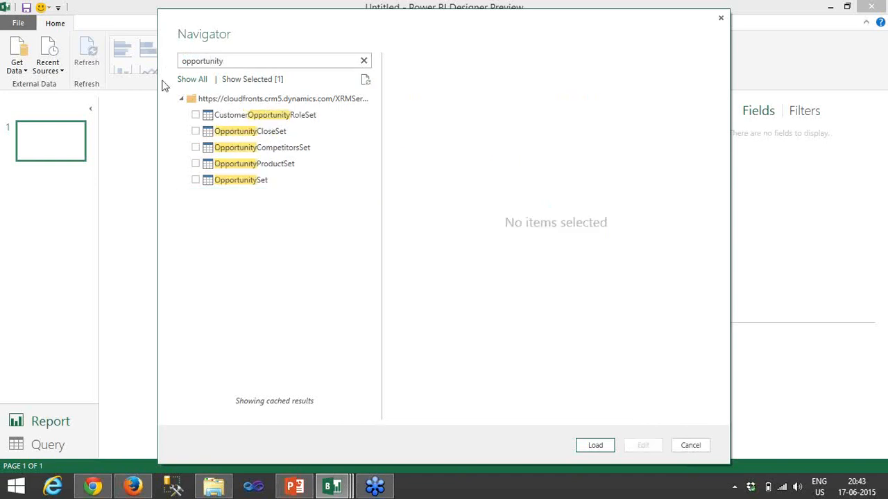
left_click(196, 179)
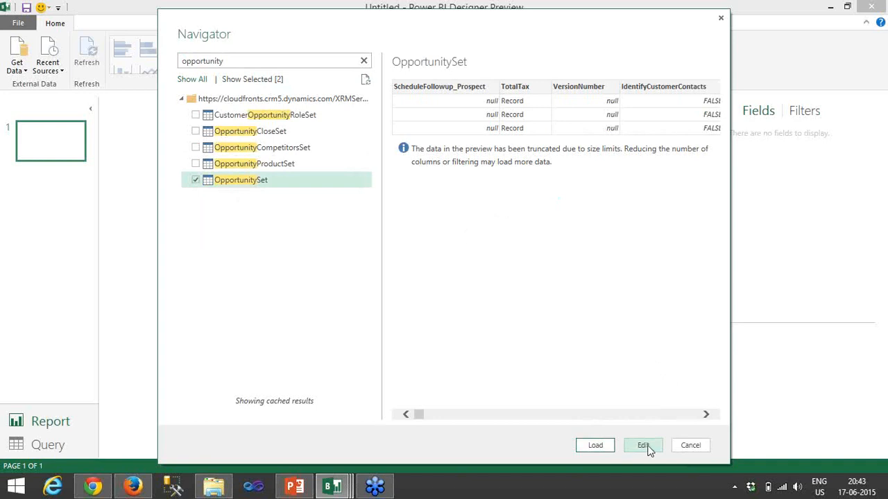
left_click(649, 450)
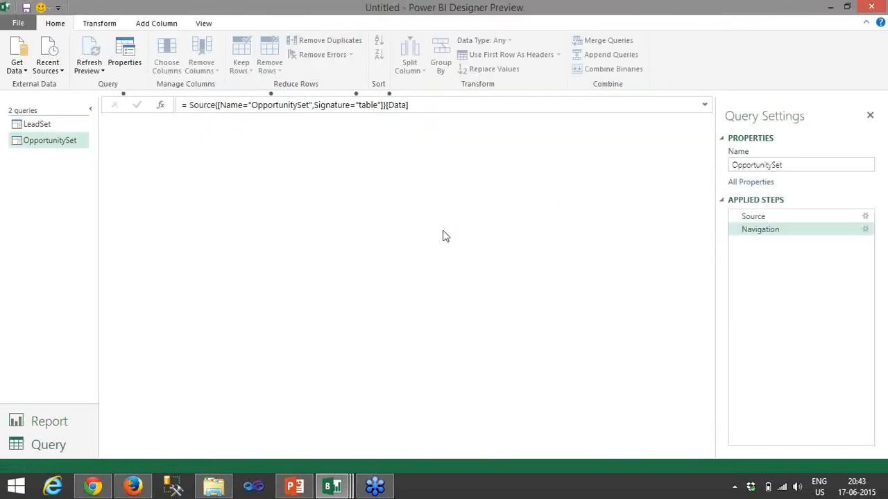
- Select the LeadSet query, then switch to Dynamics CRM in Chrome and open the Leads list in the Sales area
left_click(43, 127)
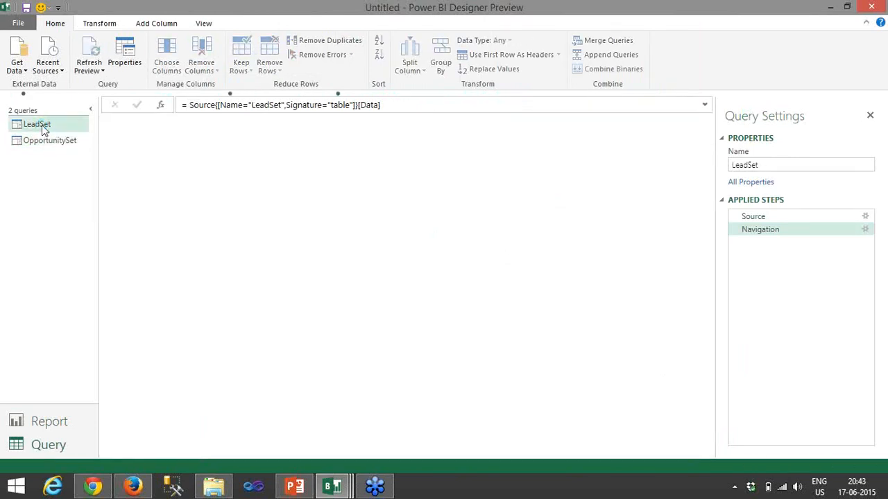
left_click(92, 485)
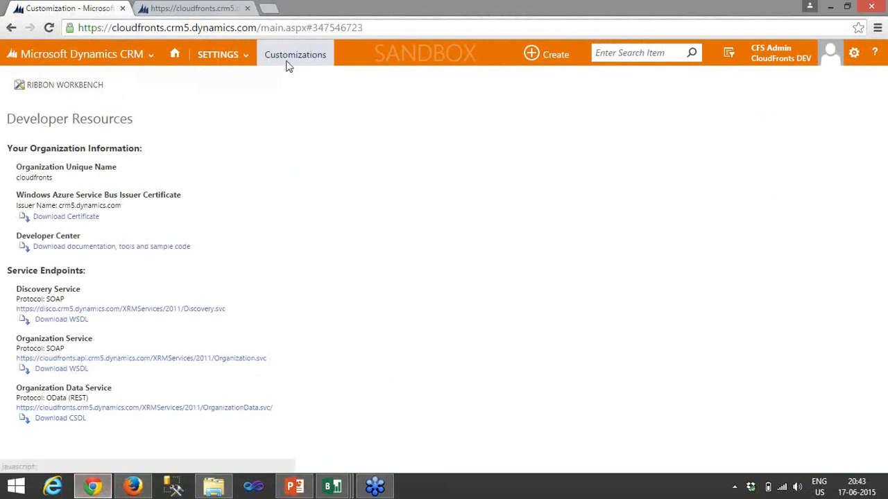
left_click(149, 55)
left_click(318, 108)
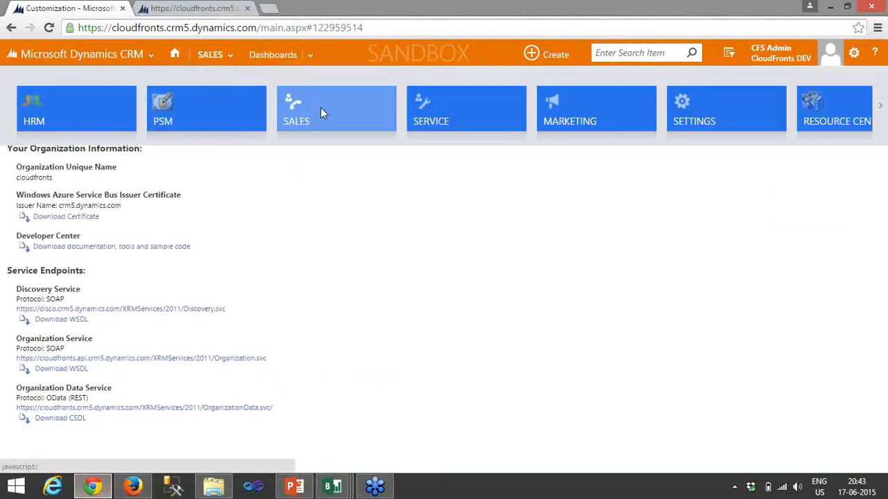
left_click(231, 57)
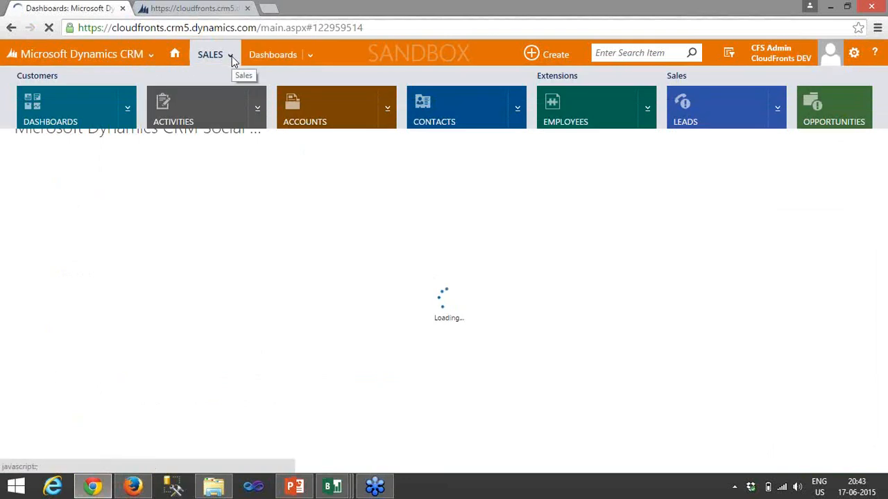
left_click(722, 110)
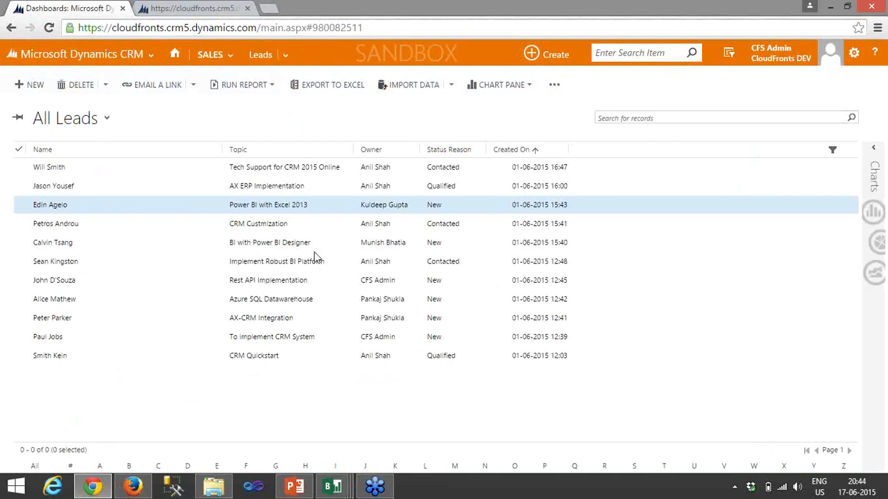
- Open the Opportunities list in the CRM Sales area and show the Open Opportunities view
left_click(224, 55)
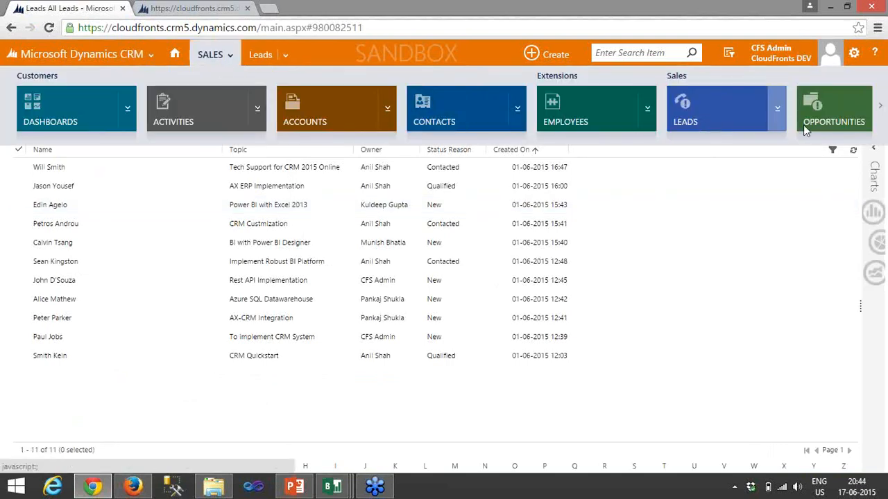
left_click(832, 122)
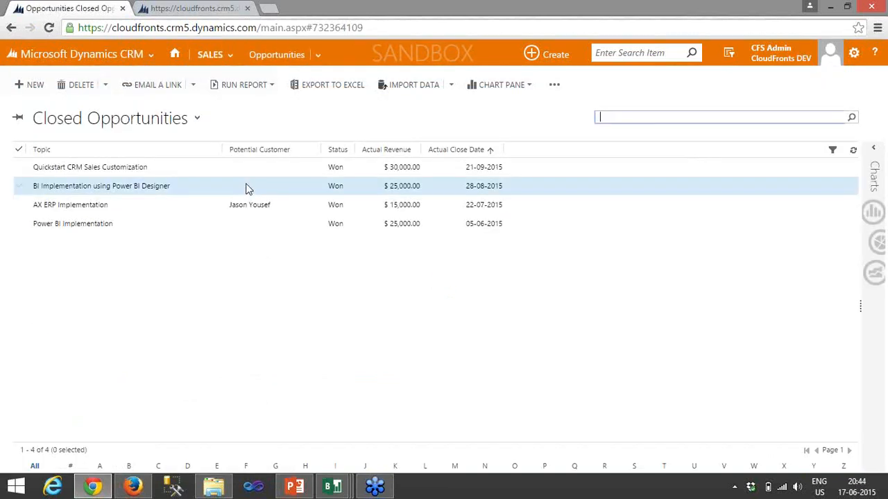
left_click(195, 119)
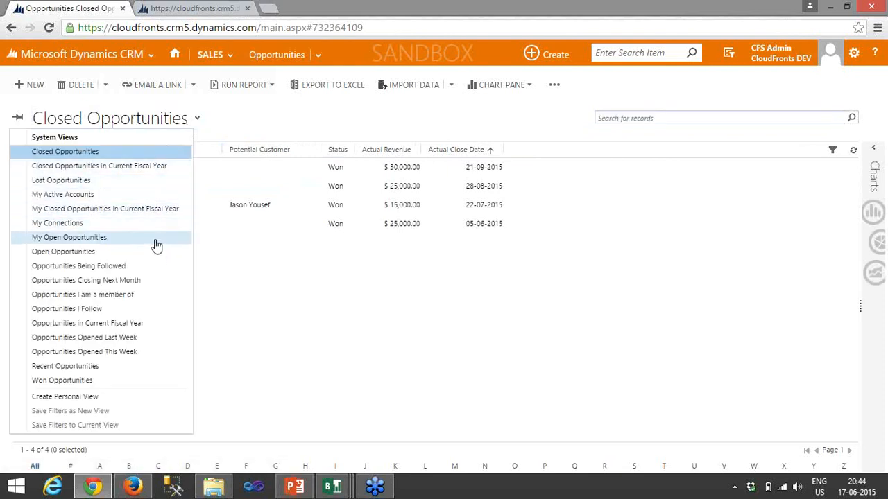
left_click(158, 254)
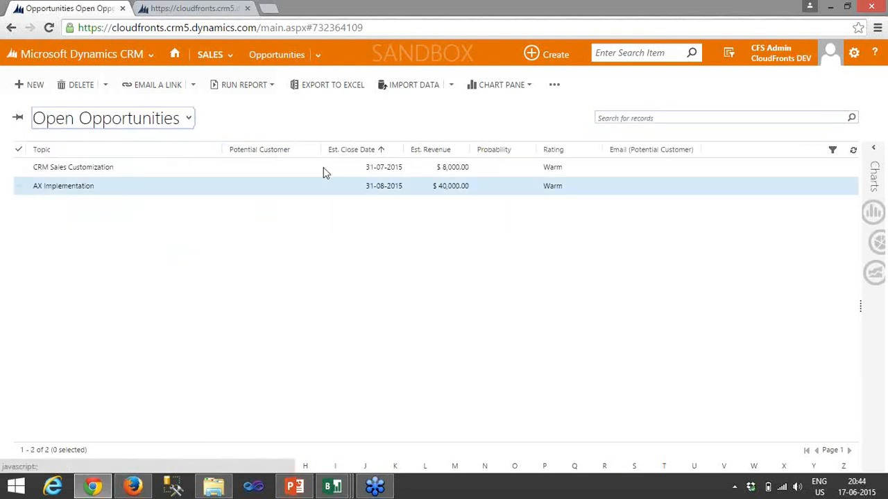
- Return to Power BI Designer and preview the OpportunitySet and LeadSet queries, including LeadSet's column and row counts
left_click(827, 6)
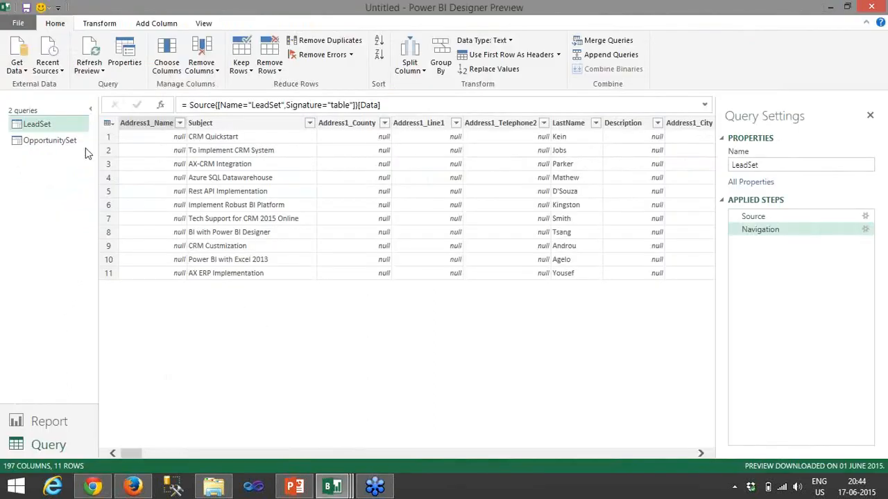
left_click(48, 142)
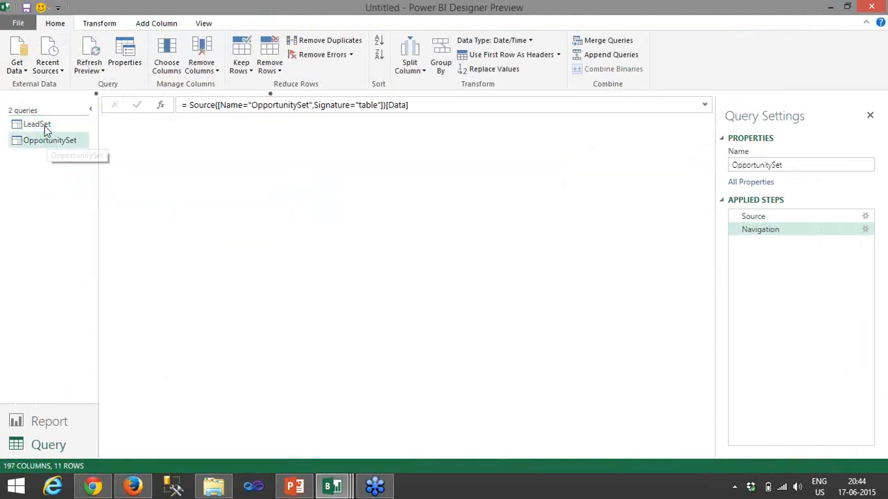
left_click(46, 129)
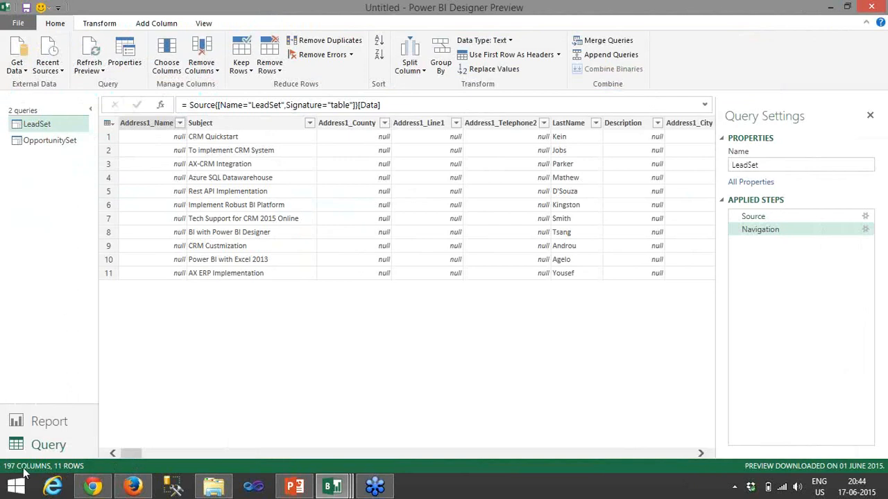
mouse_move(24, 470)
mouse_move(132, 454)
left_mouse_down()
mouse_move(697, 452)
mouse_move(125, 453)
left_mouse_up()
- Select several LeadSet columns, including Subject, LastName and ModifiedOn, and look at the option for removing all other columns
left_click(240, 123)
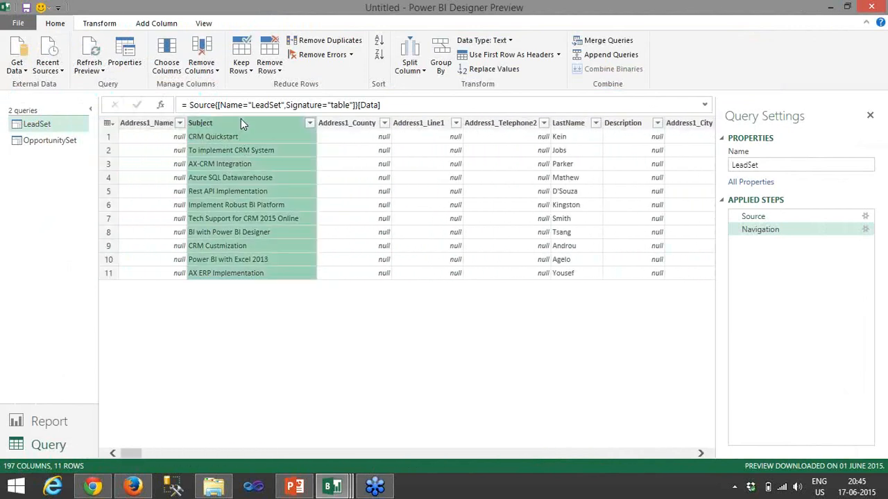
left_click(575, 125, "ctrl")
left_click(157, 455)
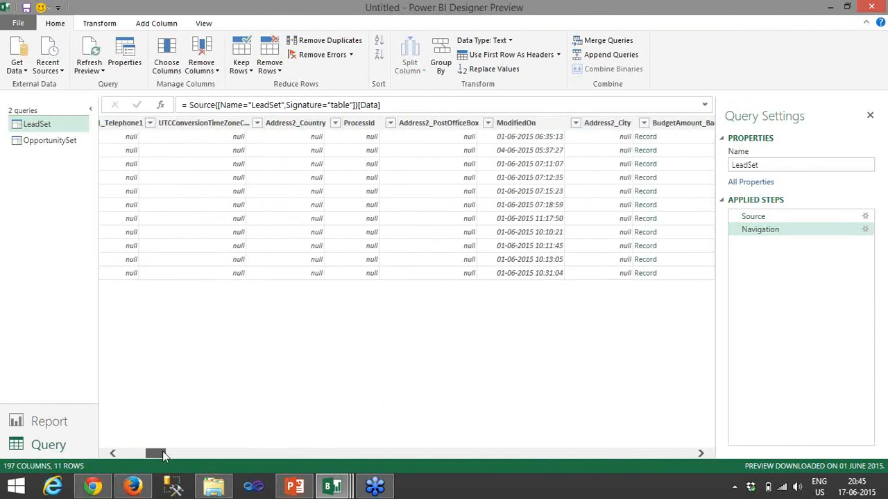
left_click(378, 123)
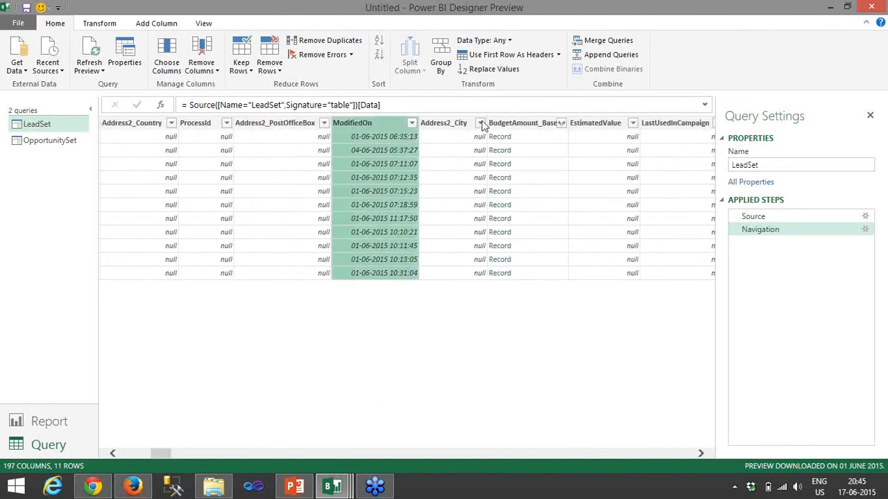
left_click(447, 125, "ctrl")
left_click_drag(166, 454, 124, 453)
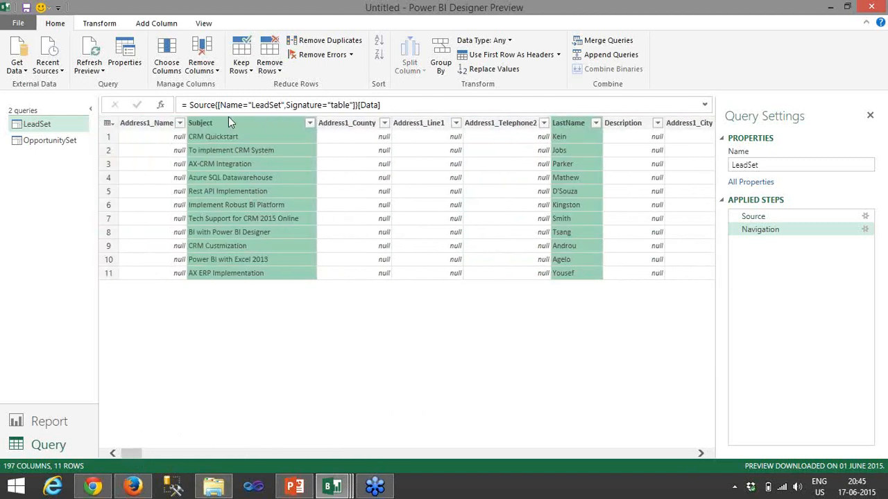
left_click(202, 71)
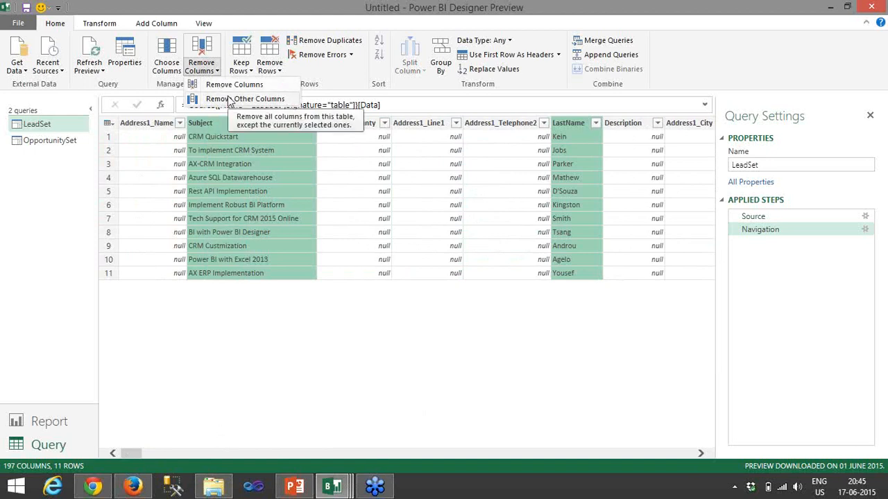
left_click(178, 348)
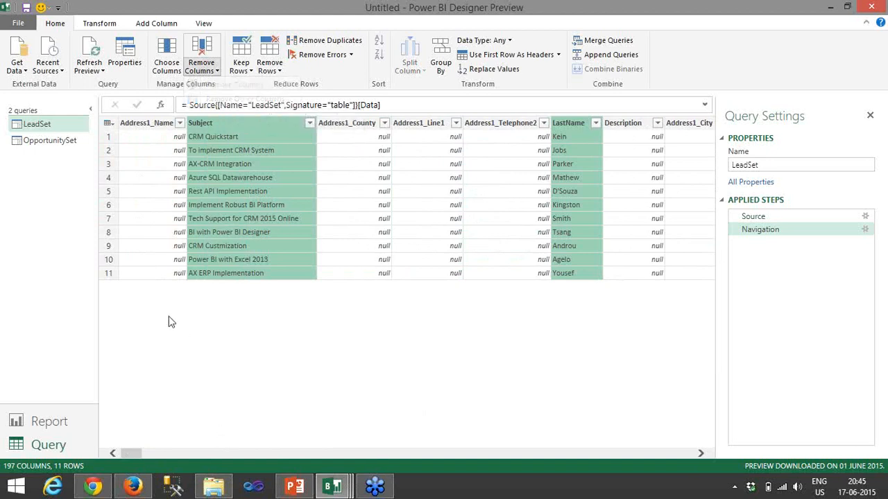
- Select the OpportunitySet query, then switch to the WebinarDemo file and open its query view
left_click(50, 140)
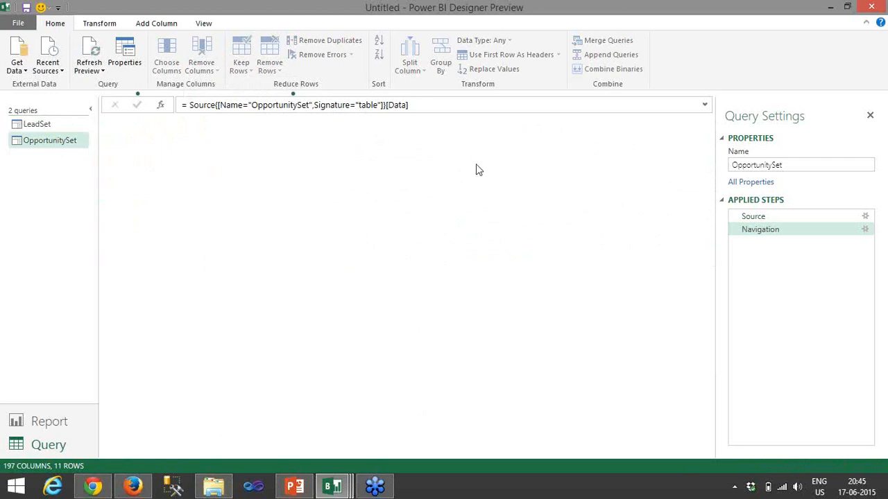
left_click(830, 7)
mouse_move(332, 485)
left_click(215, 435)
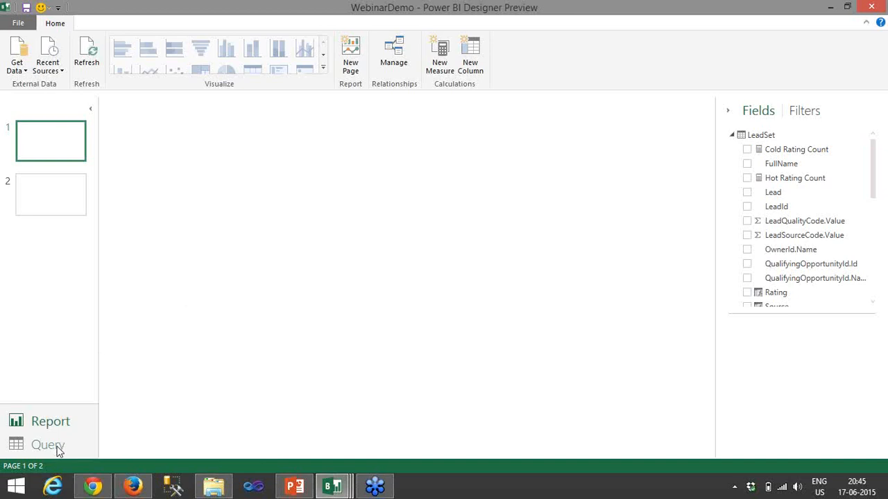
left_click(48, 445)
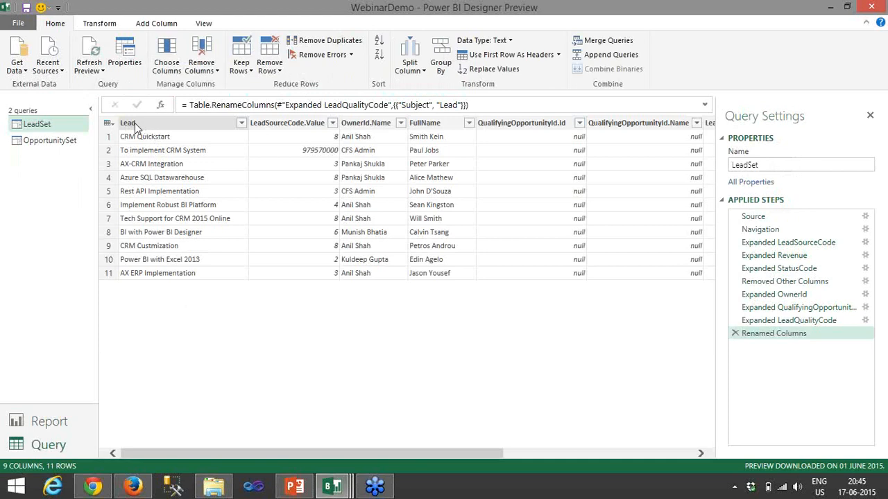
- Review the columns and applied steps of WebinarDemo's prepared LeadSet and OpportunitySet queries
left_click(135, 124)
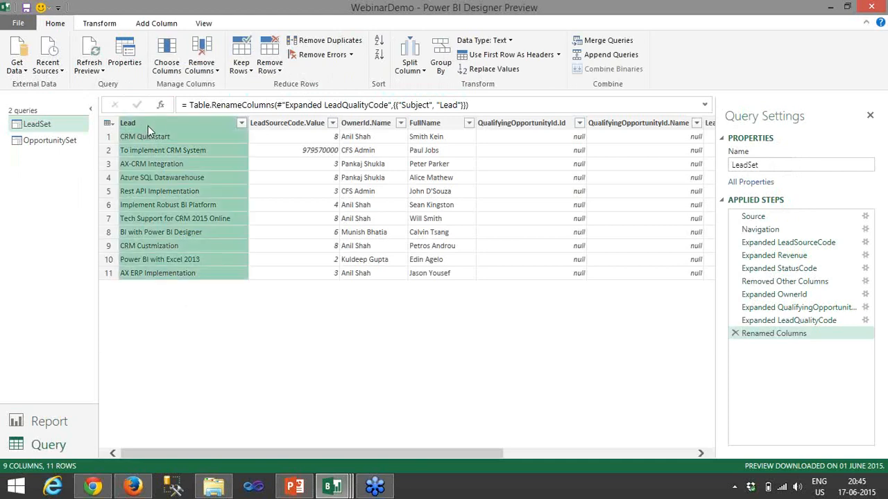
left_click_drag(326, 454, 276, 423)
left_click_drag(168, 452, 139, 452)
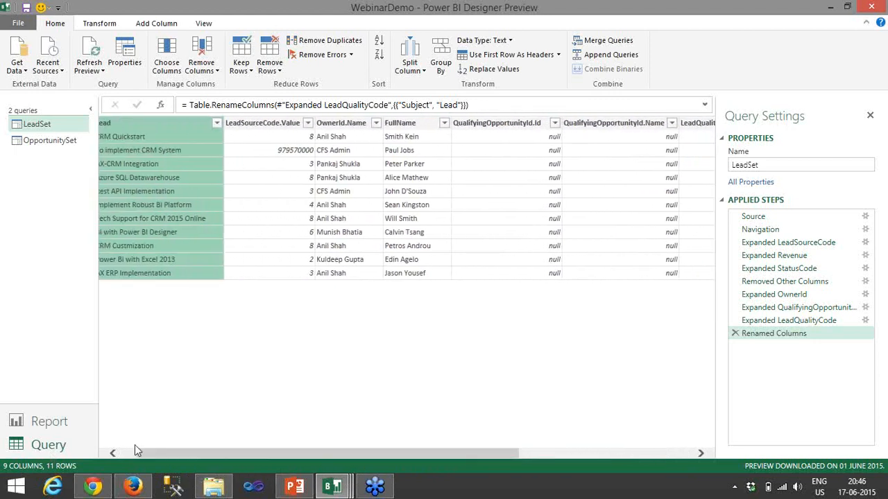
left_click(49, 141)
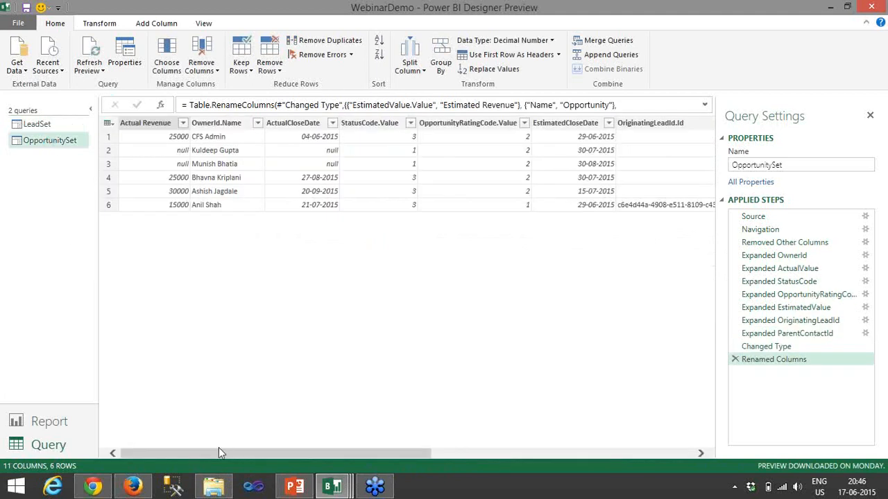
left_click_drag(179, 455, 207, 456)
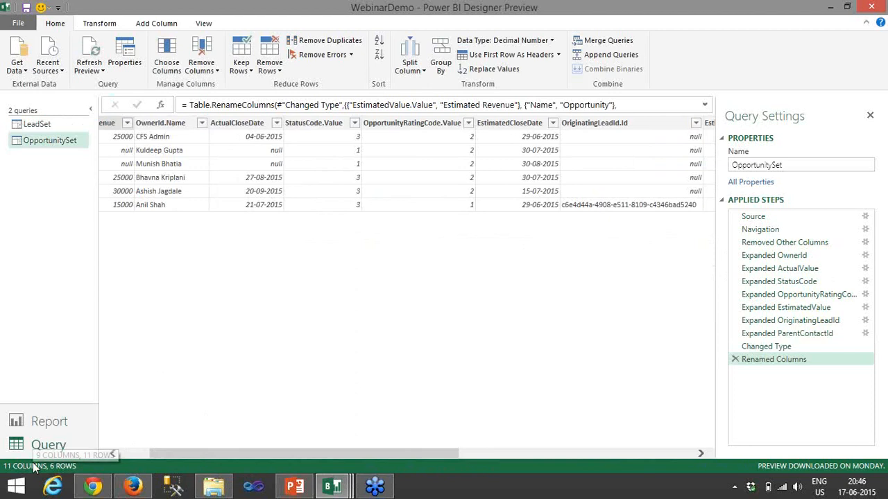
left_click_drag(191, 453, 102, 452)
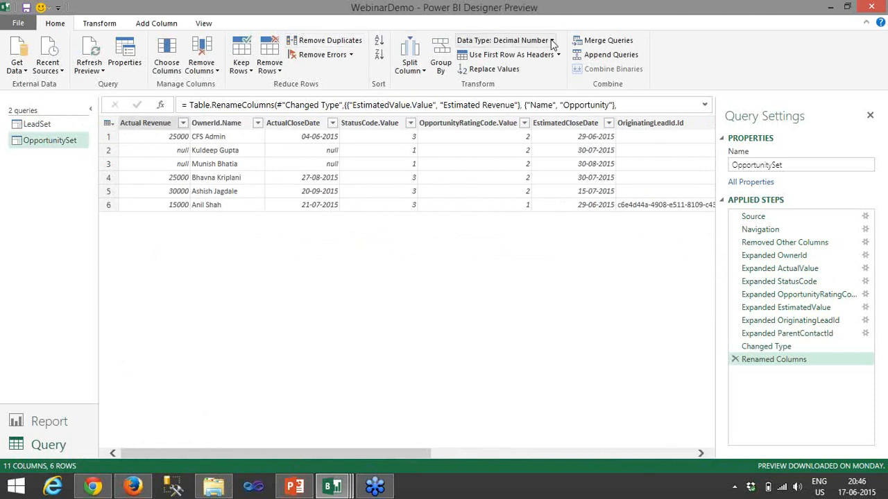
- Look through the data type, Split Column and first-row header options available for the OpportunitySet query
left_click(552, 42)
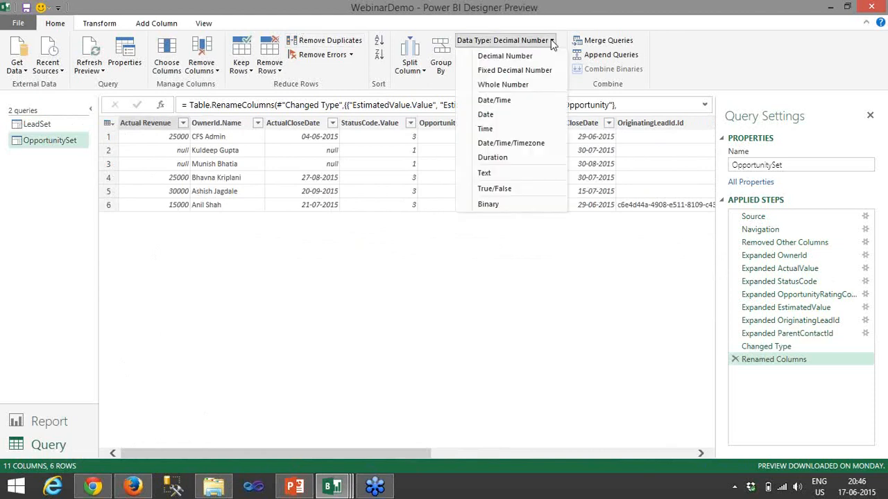
left_click(548, 6)
left_click(410, 72)
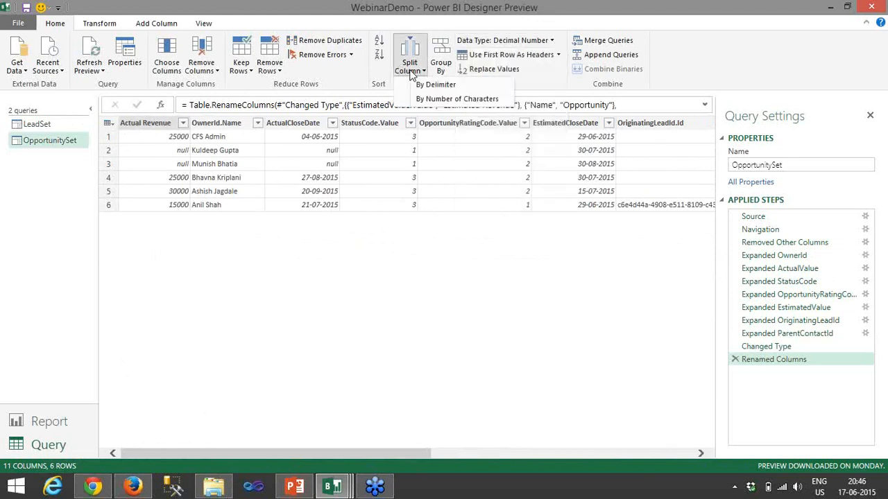
left_click(447, 5)
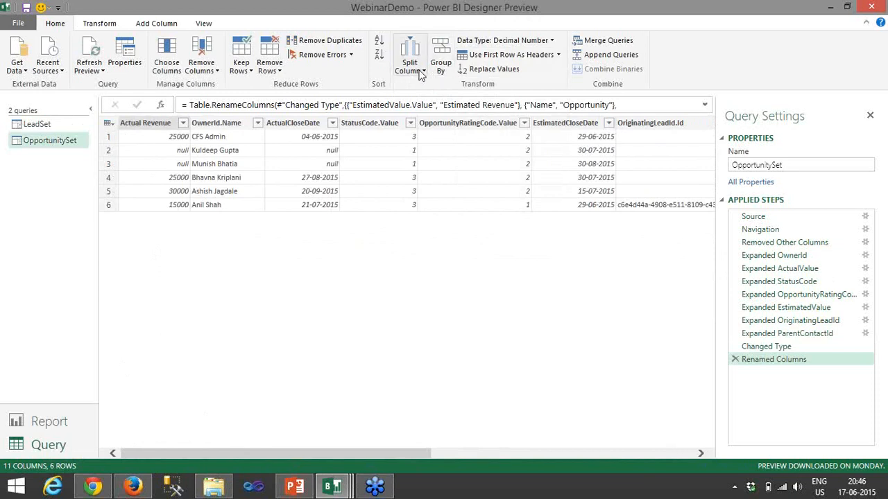
left_click(559, 55)
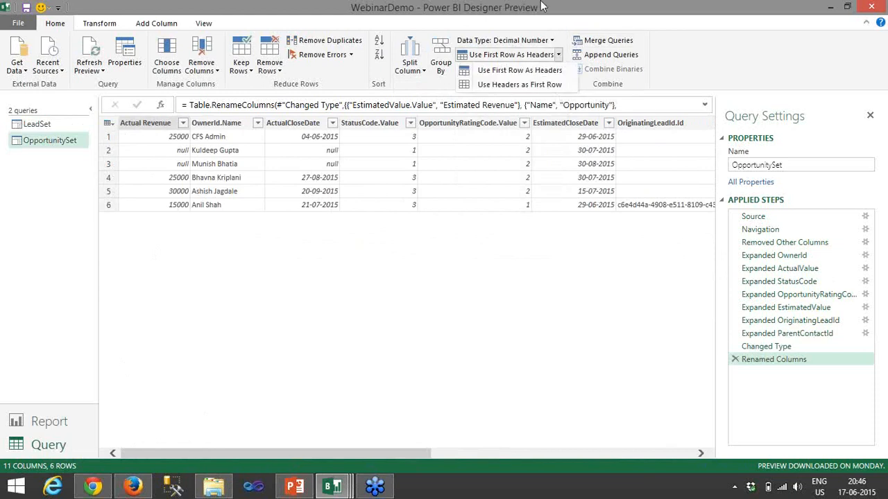
left_click(560, 54)
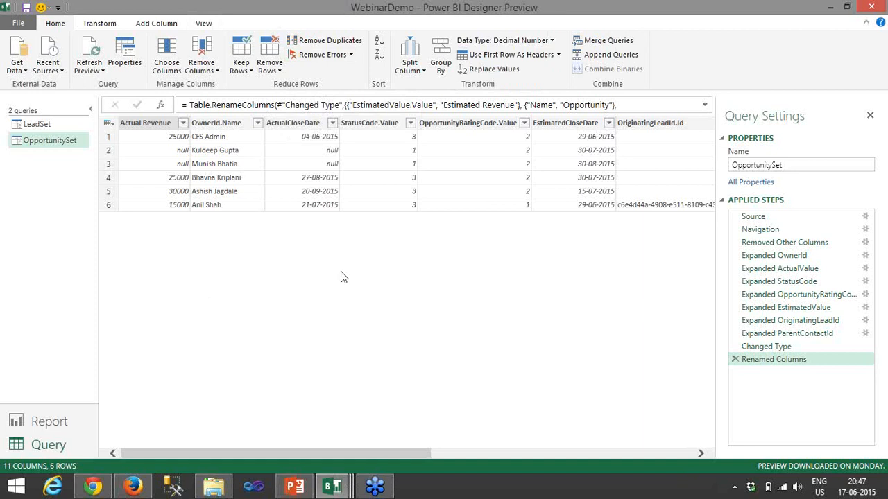
- Switch to WebinarDemo's report view and display the formula of the Rating calculated column in LeadSet
left_click(41, 424)
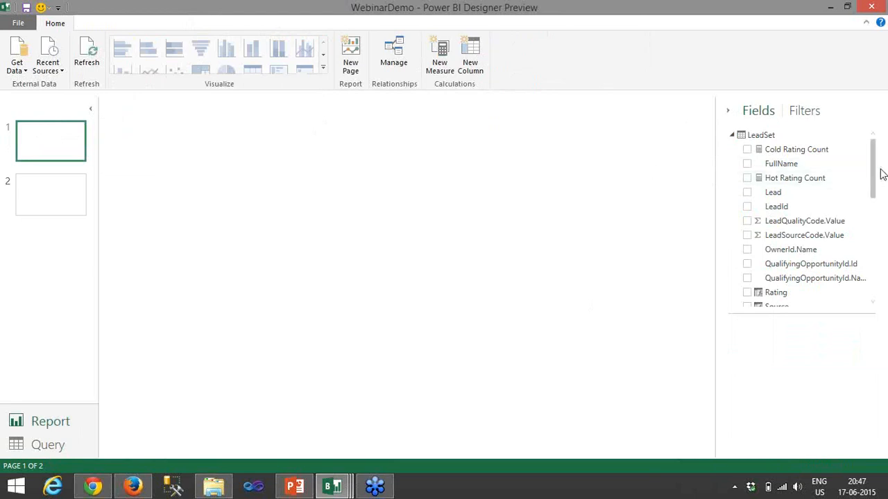
mouse_move(874, 156)
left_mouse_down()
mouse_move(876, 242)
mouse_move(878, 148)
left_mouse_up()
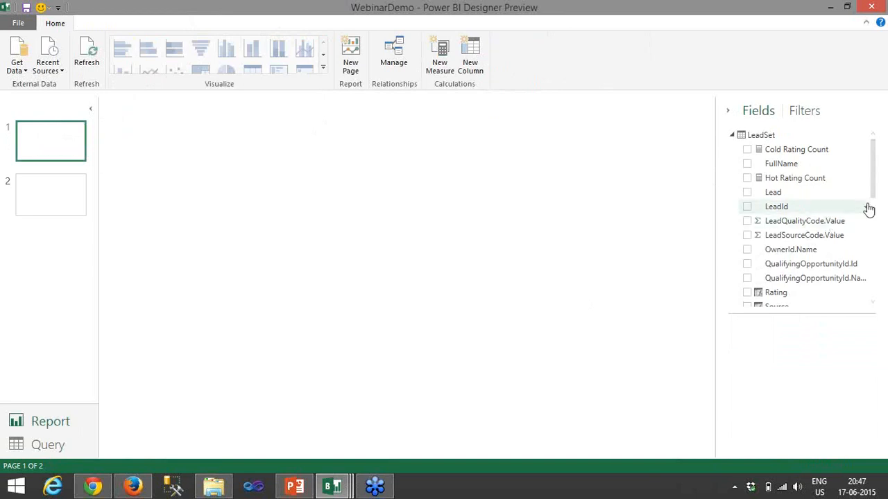
left_click_drag(874, 169, 877, 189)
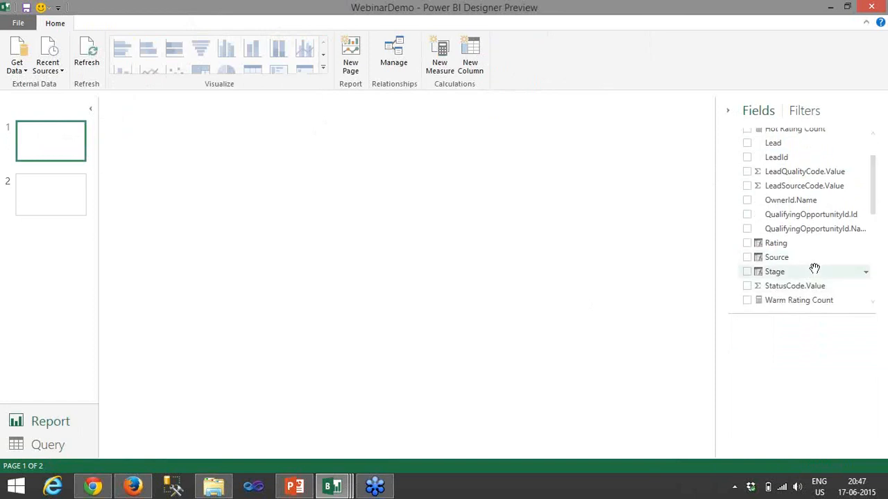
left_click(781, 246)
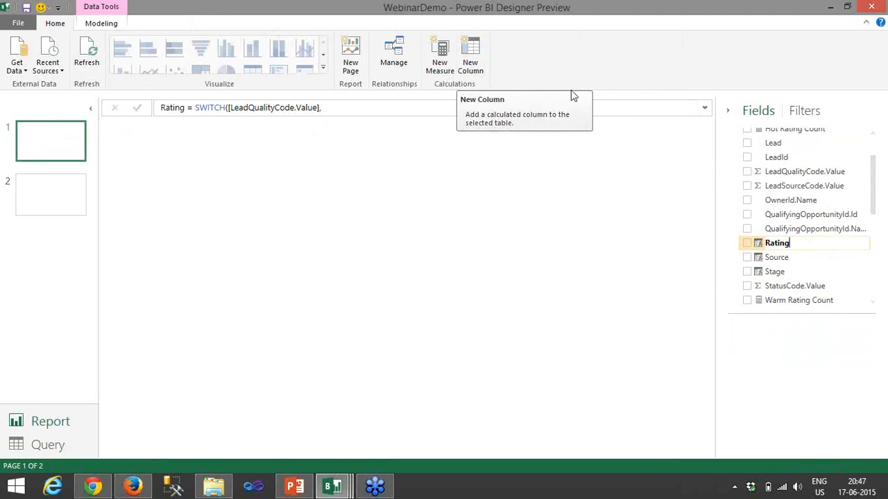
- Read through the complete formulas of the Rating and Source calculated columns in LeadSet
left_click(706, 112)
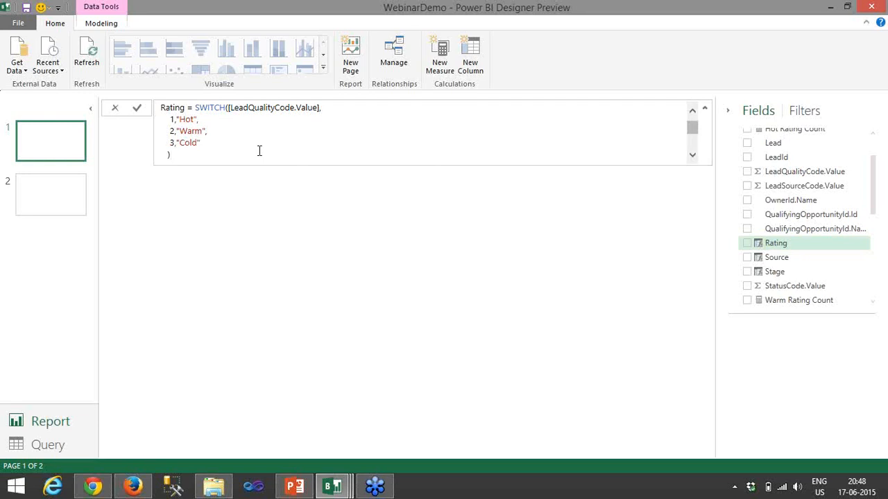
left_click(599, 224)
left_click(775, 259)
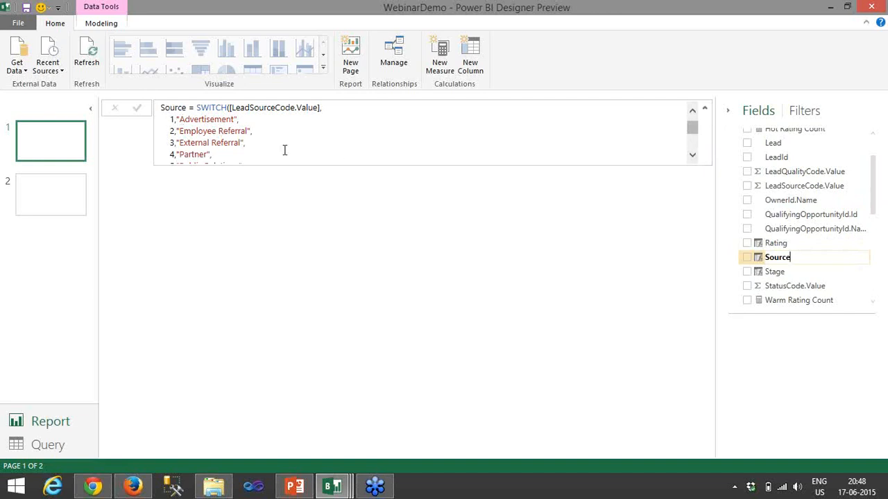
left_click(425, 140)
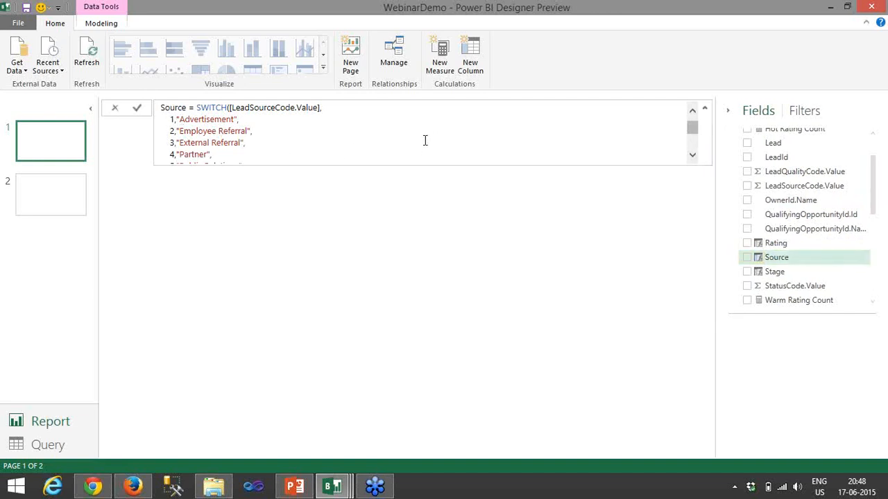
scroll(425, 141, "down", 1)
scroll(425, 141, "down", 2)
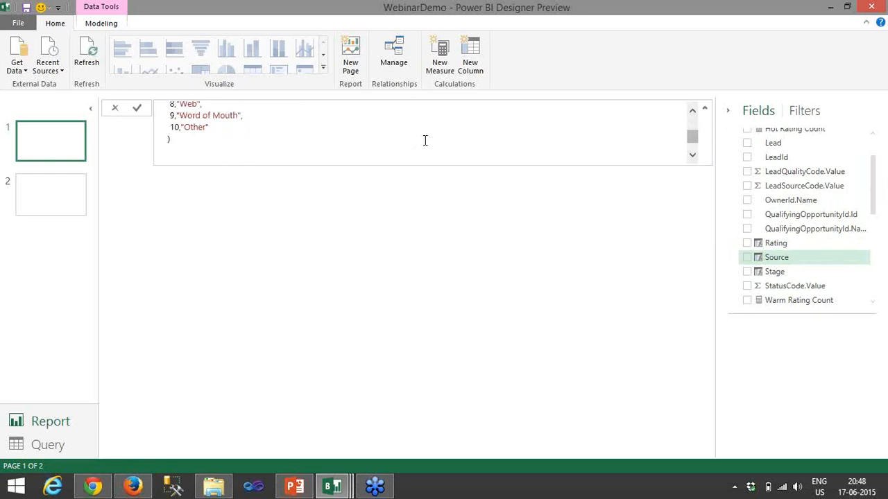
left_click(708, 131)
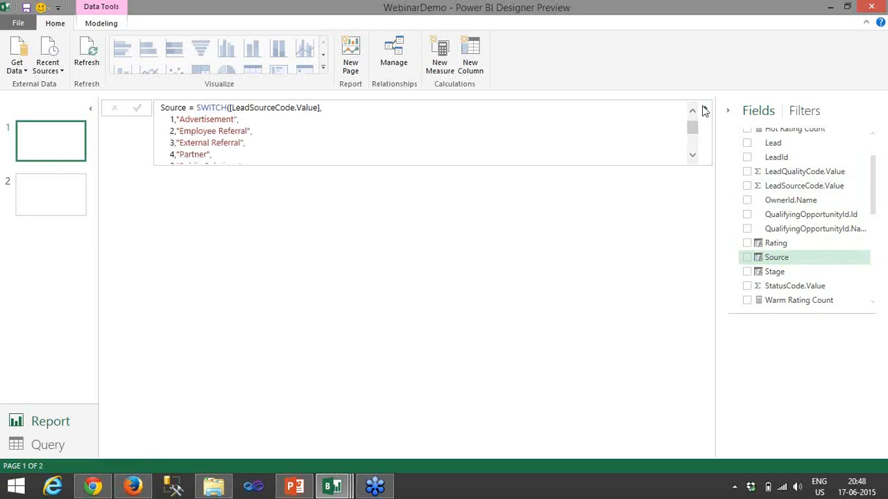
left_click(705, 109)
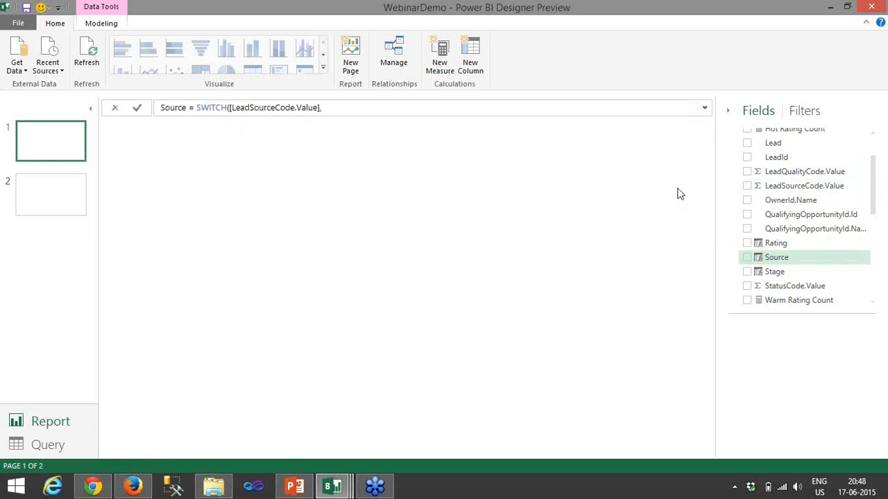
- Display the formula of OpportunitySet's Total Actual Revenue measure and highlight the whole expression
left_click_drag(873, 165, 872, 144)
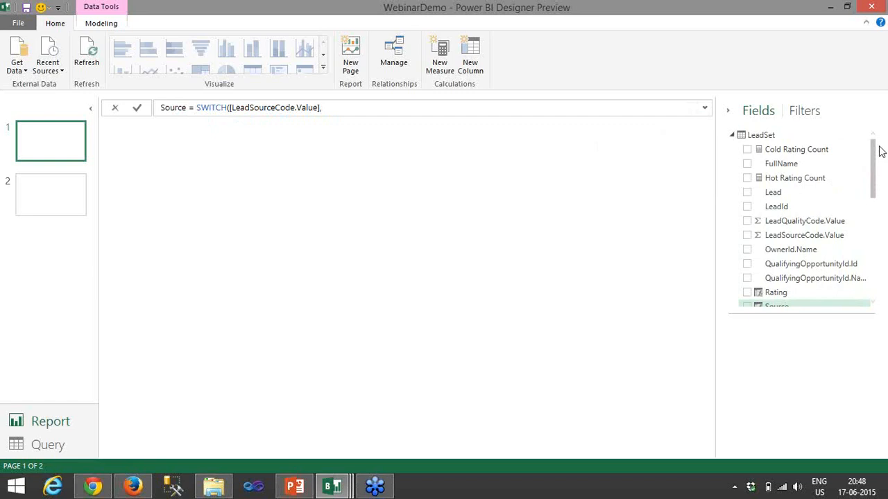
left_click_drag(875, 153, 875, 241)
left_click_drag(874, 244, 872, 255)
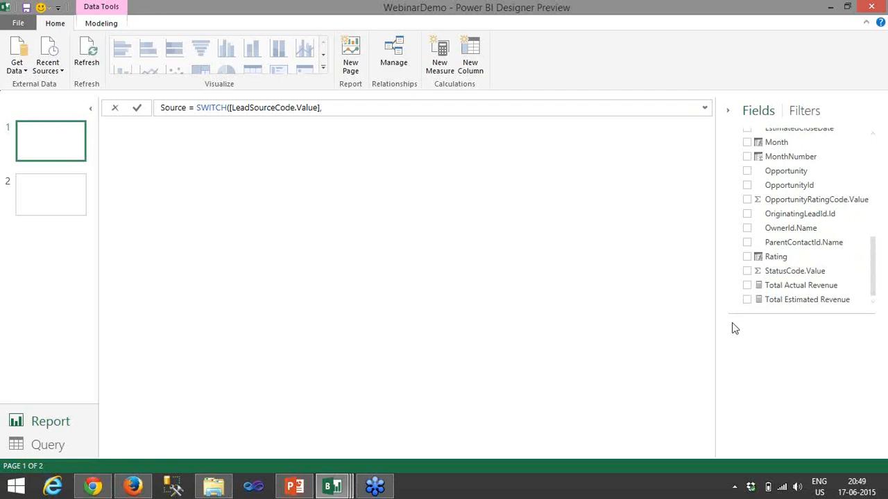
left_click(813, 290)
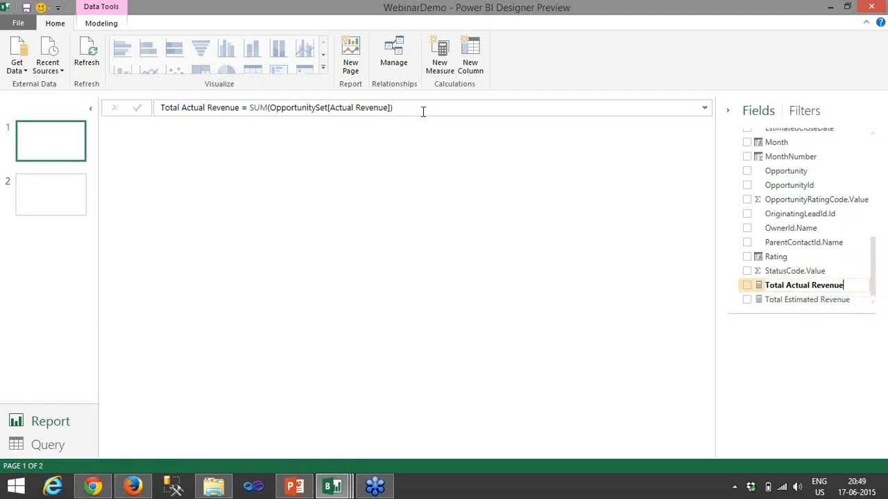
left_click_drag(408, 108, 156, 109)
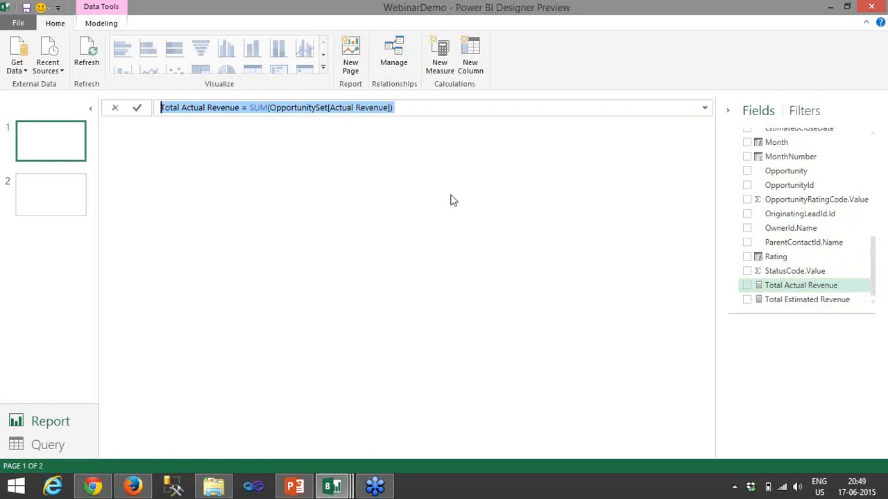
left_click(545, 140)
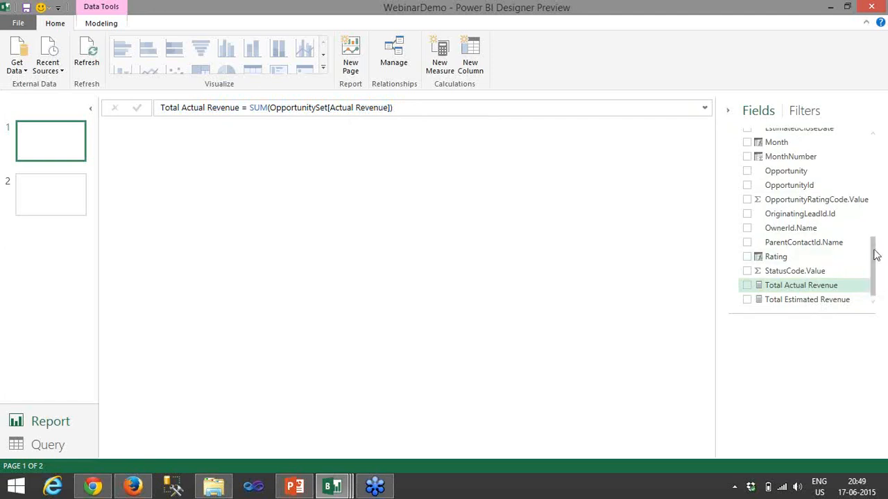
- Create a chart on page 1 that uses the count of LeadSet's Lead as its only value, without LeadSourceCode.Value
left_click_drag(873, 255, 878, 150)
left_click(878, 142)
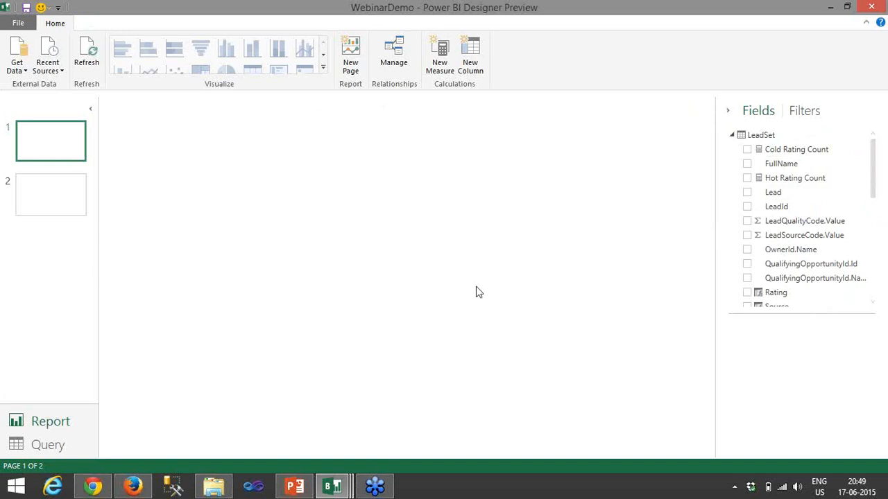
left_click_drag(769, 192, 756, 196)
left_click(747, 195)
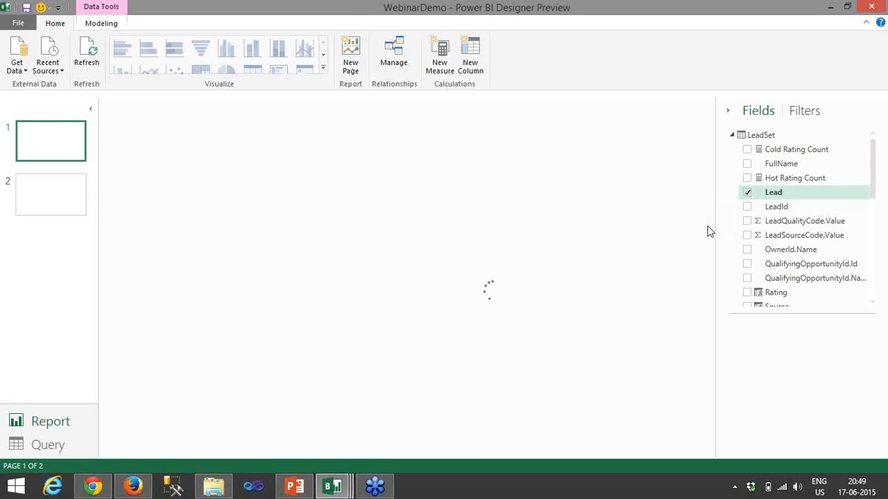
left_click(747, 235)
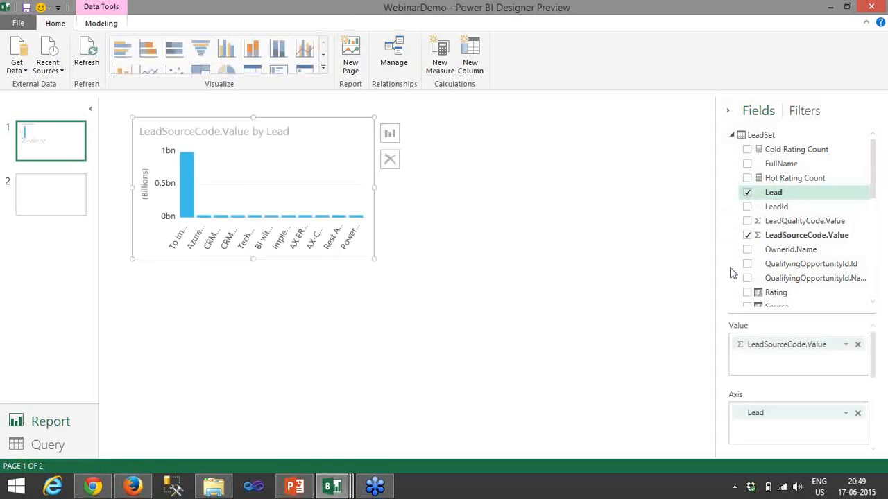
left_click(858, 345)
left_click_drag(786, 413, 787, 360)
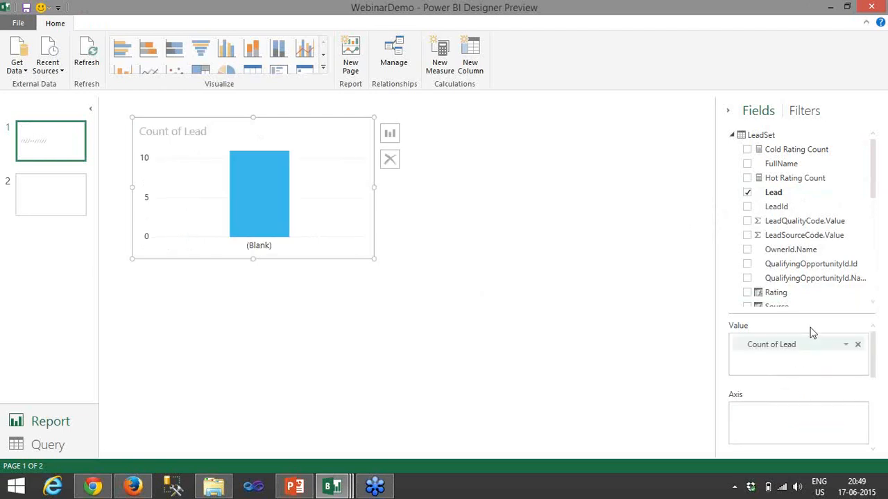
- Break the lead count chart down by LeadSet's Source column on the axis
scroll(876, 171, "down", 3)
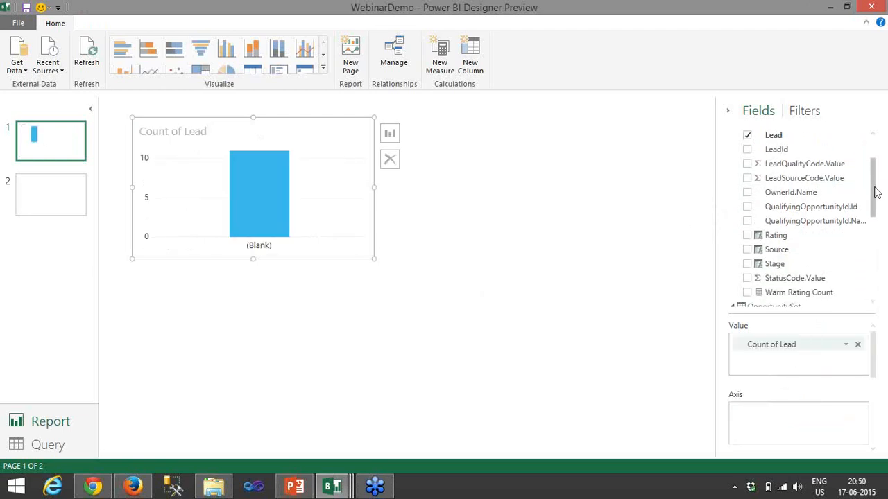
left_click_drag(781, 240, 749, 248)
left_click(748, 243)
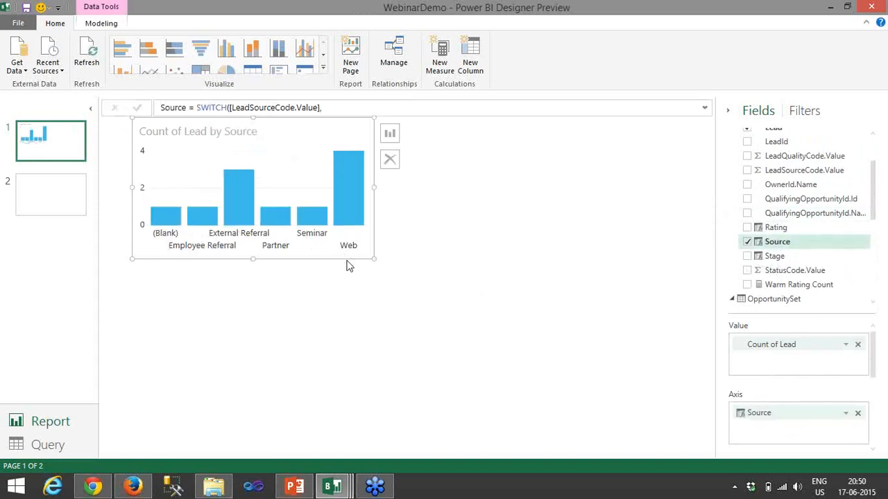
- Convert the Count of Lead by Source chart to a treemap and enlarge it
left_click_drag(359, 258, 392, 270)
left_click(405, 144)
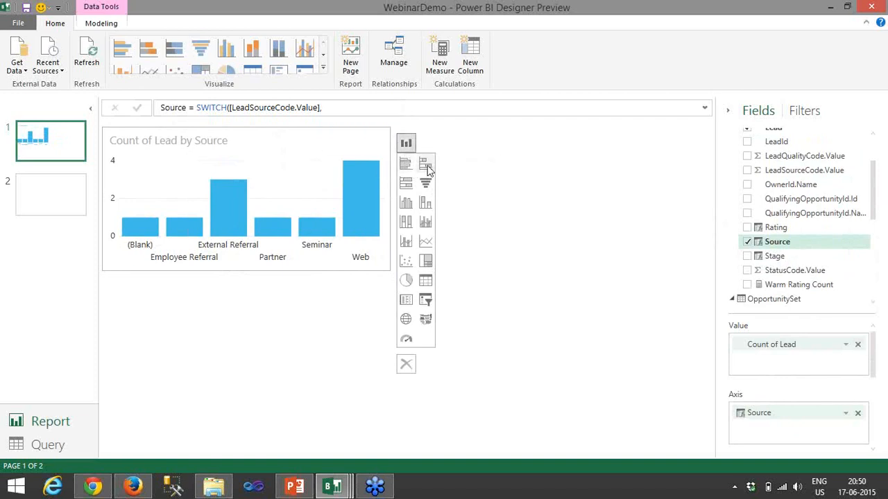
left_click(426, 263)
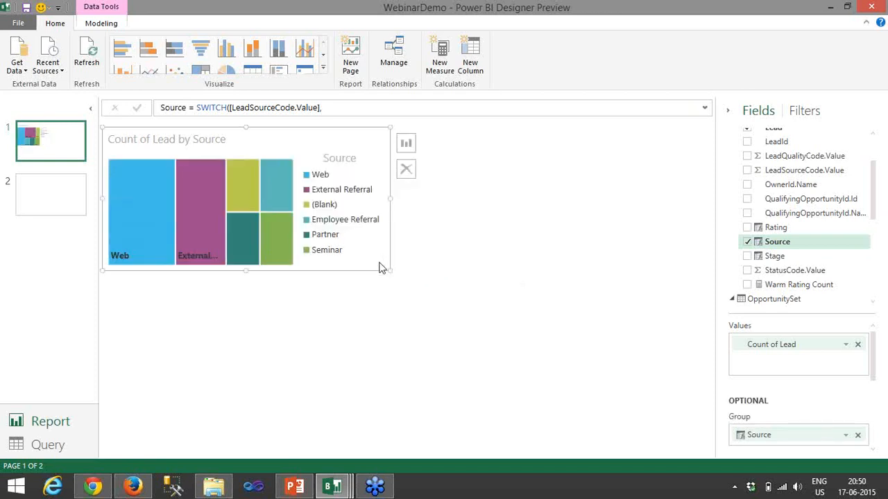
left_click_drag(388, 269, 412, 294)
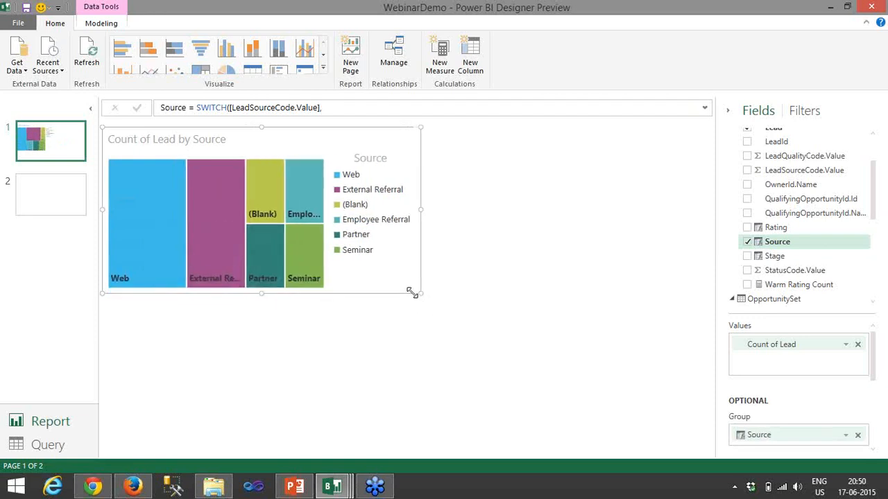
left_click(611, 231)
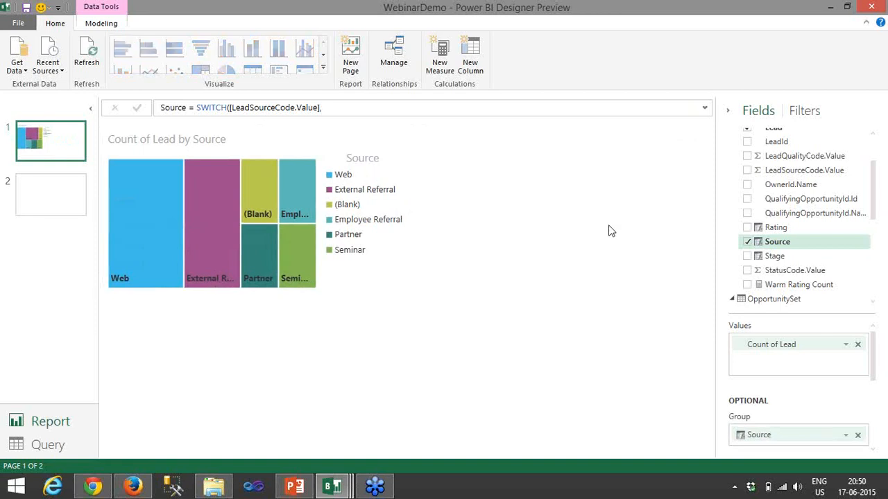
- Create a second chart beside the treemap showing the count of Lead by Rating, leaving out LeadSourceCode.Value
scroll(860, 204, "up", 1)
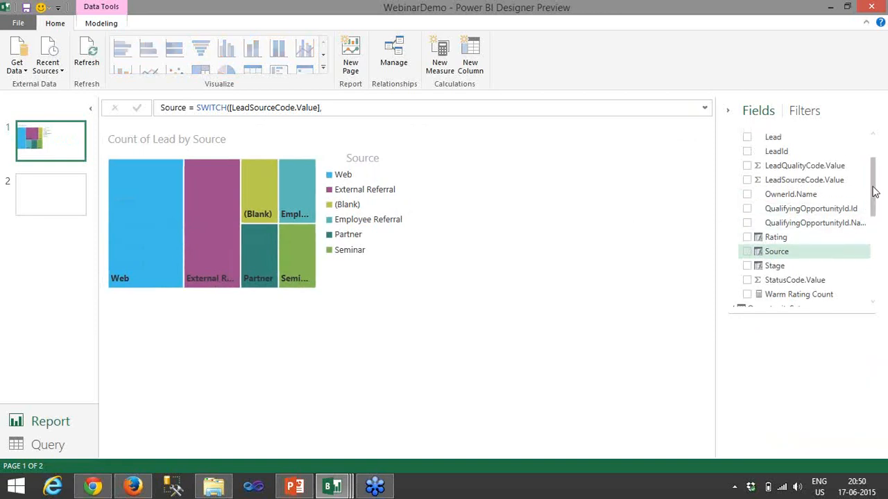
left_click_drag(771, 136, 567, 180)
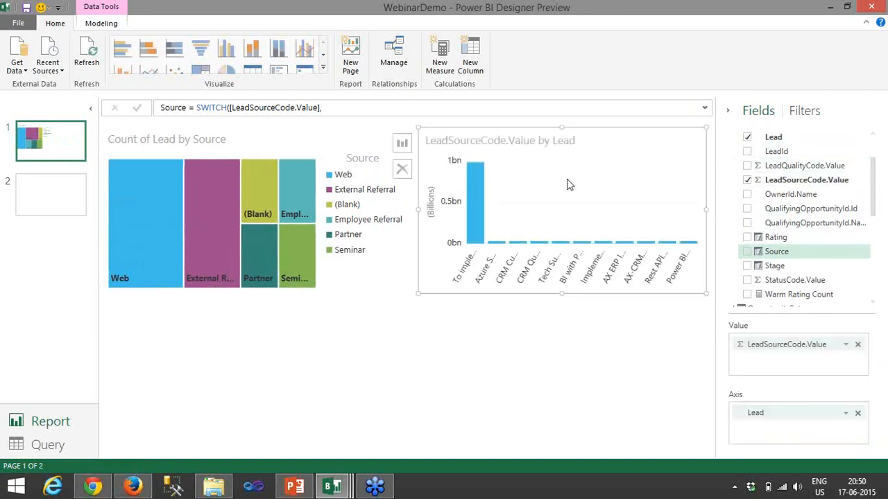
left_click(857, 346)
left_click_drag(788, 414, 794, 361)
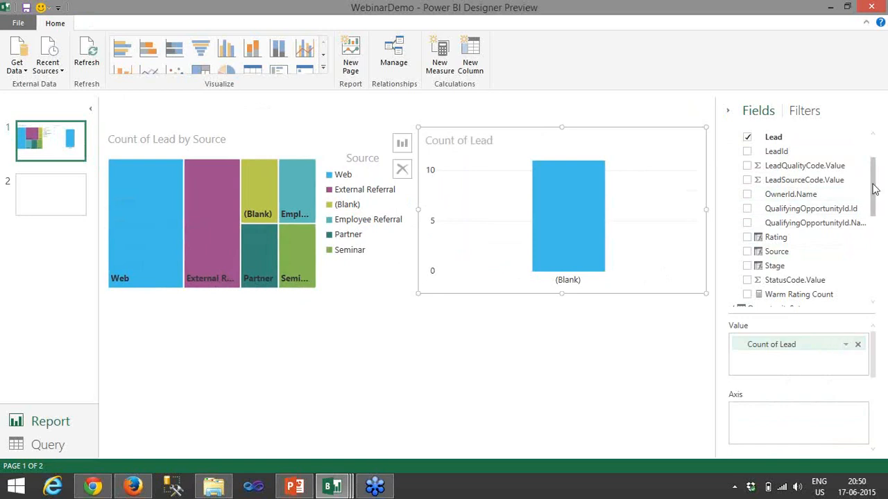
scroll(875, 190, "down", 1)
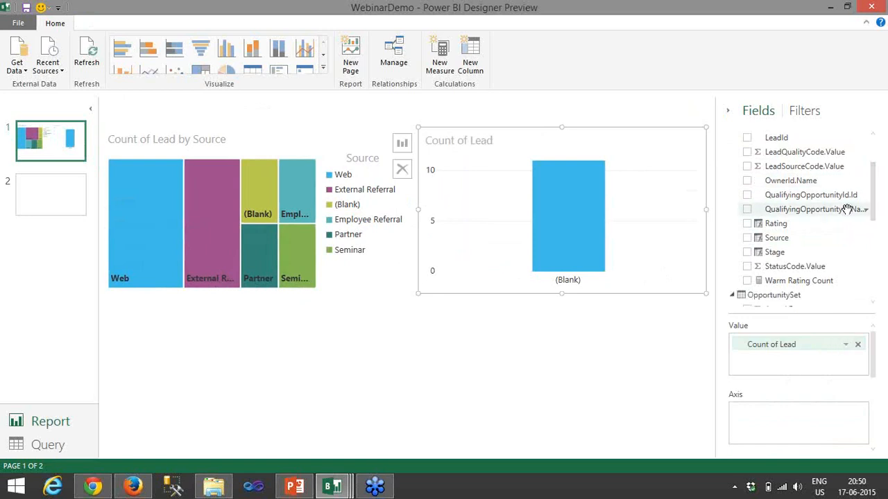
left_click(747, 225)
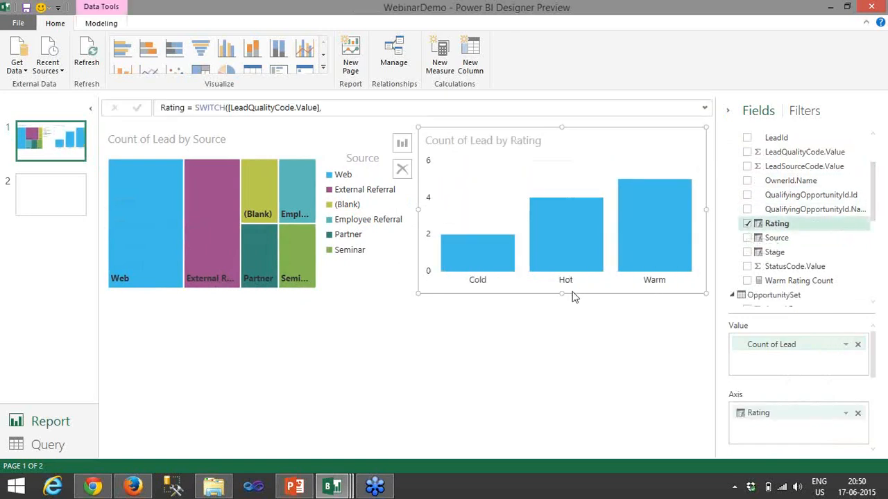
- Convert the Count of Lead by Rating chart to a pie chart and narrow the treemap slightly
left_click(402, 143)
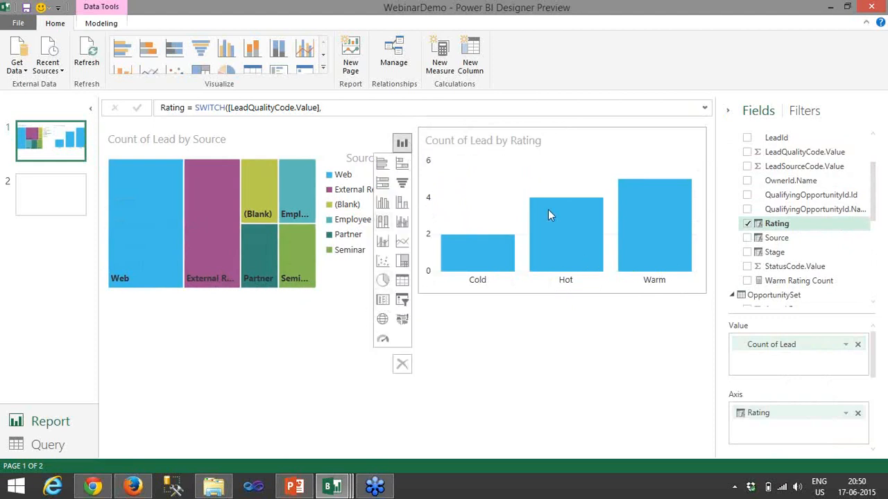
left_click(559, 324)
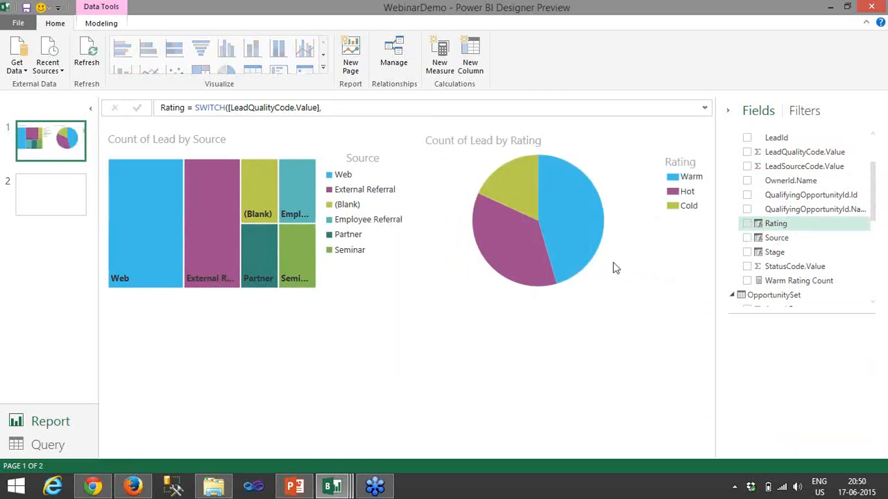
left_click(343, 274)
mouse_move(411, 292)
left_mouse_down()
mouse_move(401, 287)
mouse_move(407, 295)
left_mouse_up()
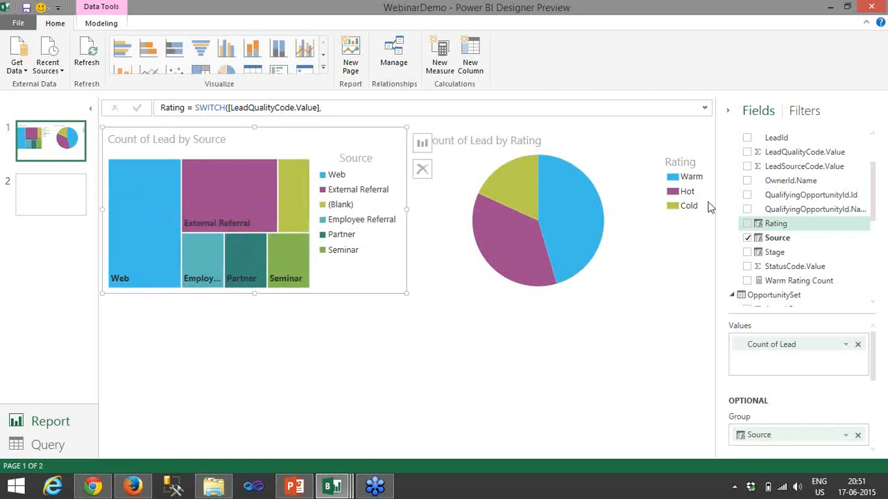
- Add a new page to the report and switch to the WebinarDemoFinal file
left_click_drag(875, 190, 872, 214)
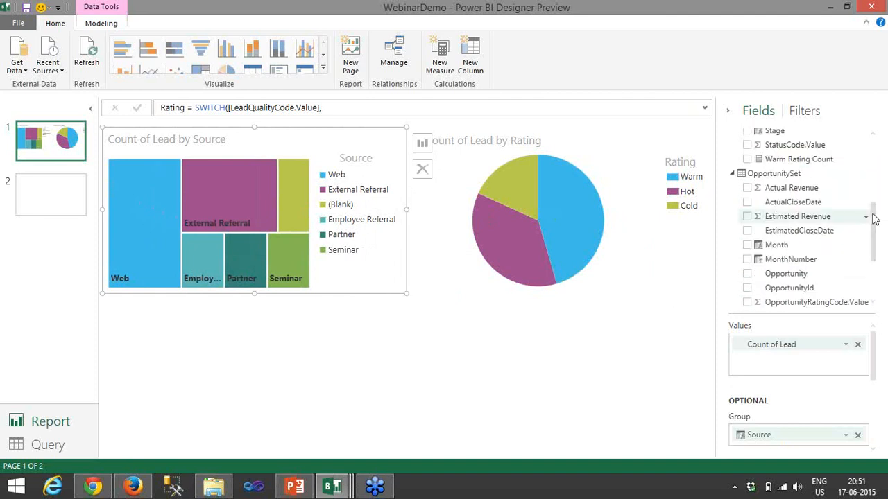
left_click(348, 72)
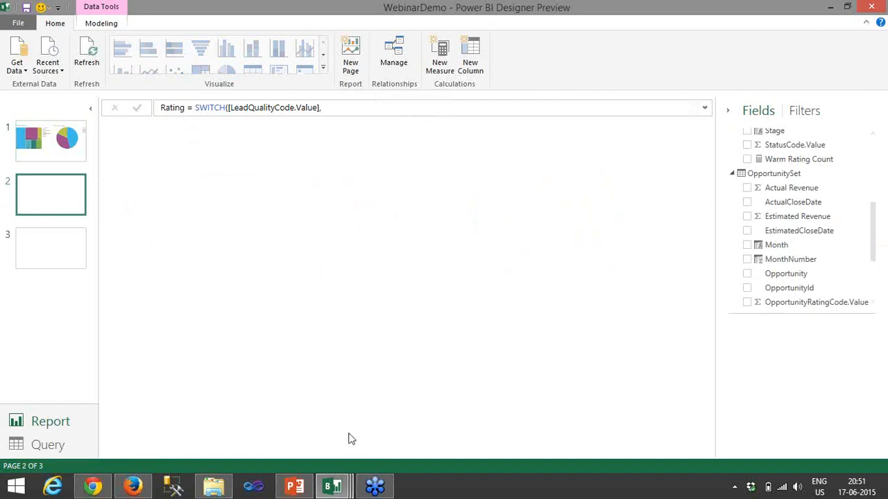
left_click(830, 7)
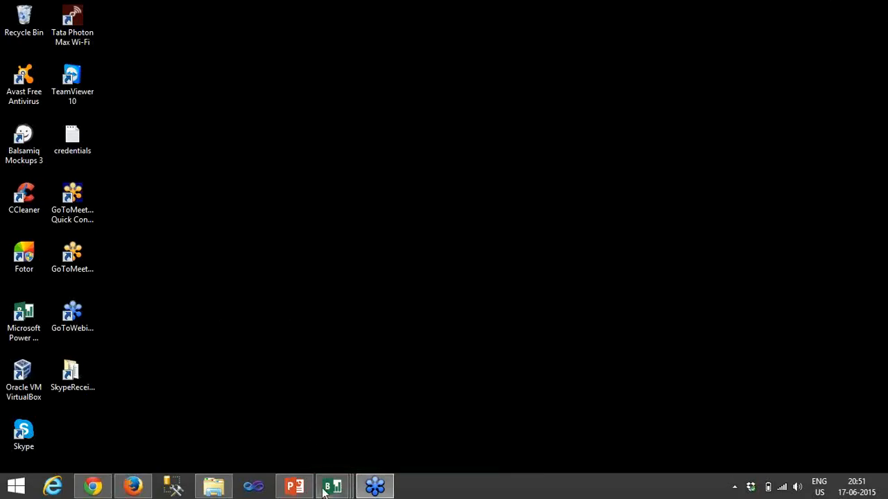
mouse_move(334, 485)
left_click(346, 438)
- Examine the finished lead charts on WebinarDemoFinal's first page and the opportunity revenue charts on its second page
mouse_move(477, 217)
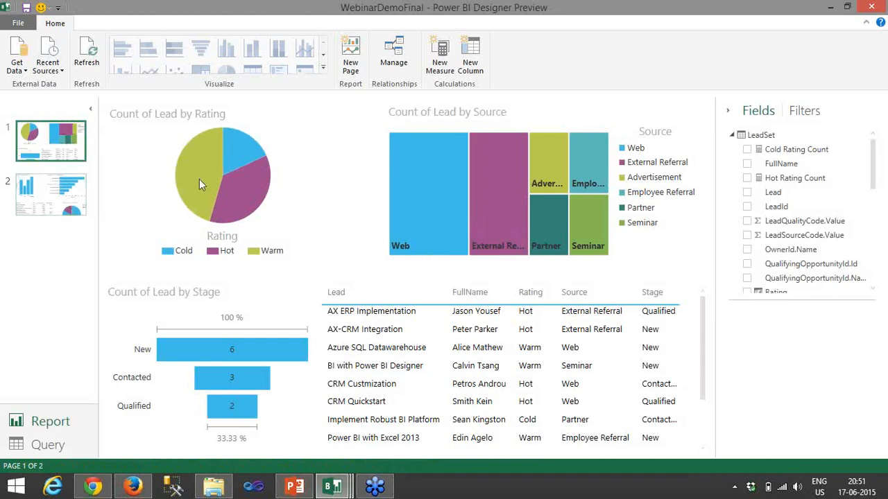
mouse_move(245, 182)
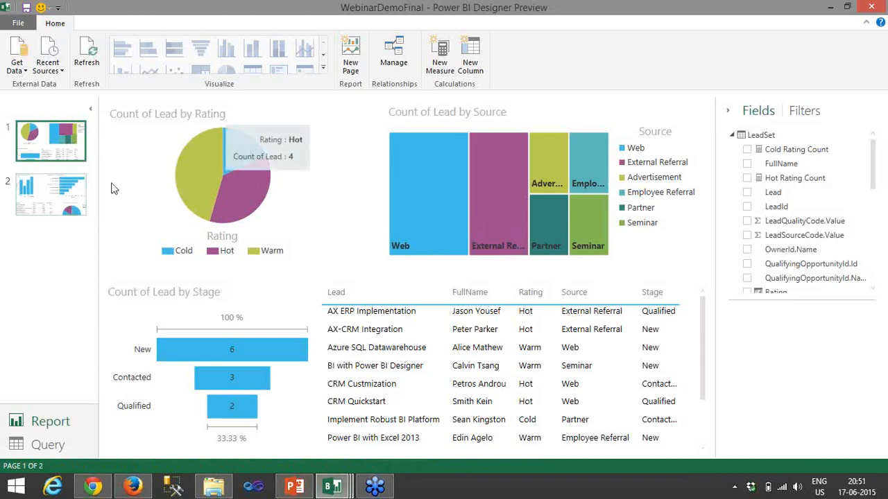
left_click(41, 208)
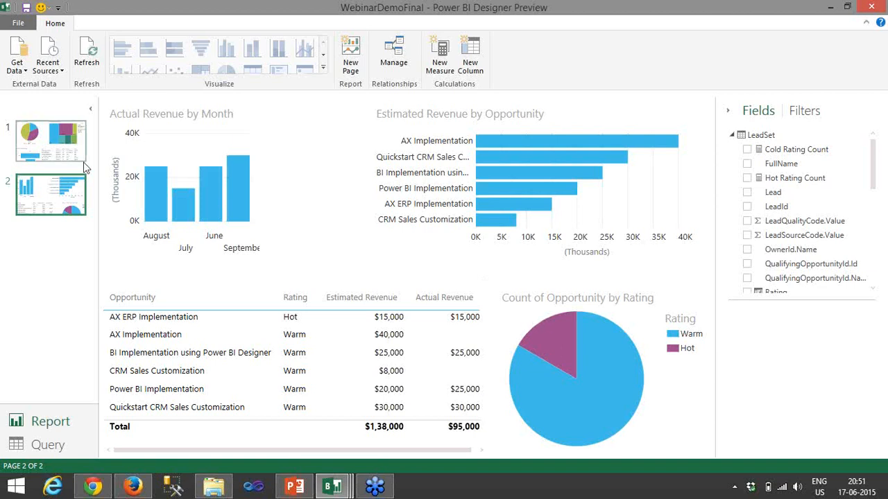
- On page 1, cross-highlight the visuals by the Hot rating and by the External Referral source, clearing each selection
left_click(54, 127)
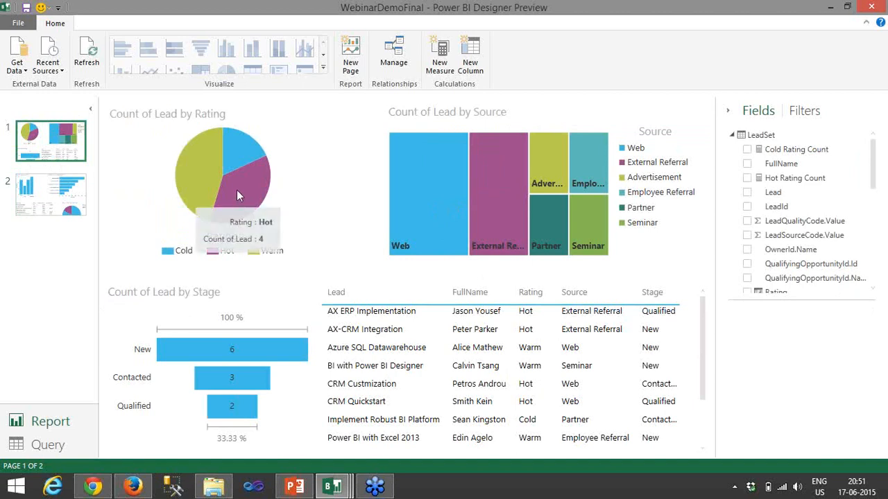
left_click(236, 190)
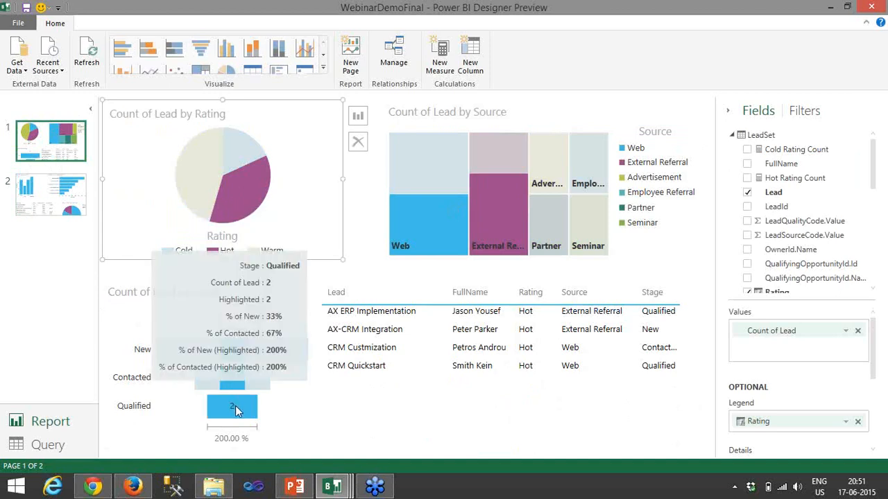
mouse_move(236, 387)
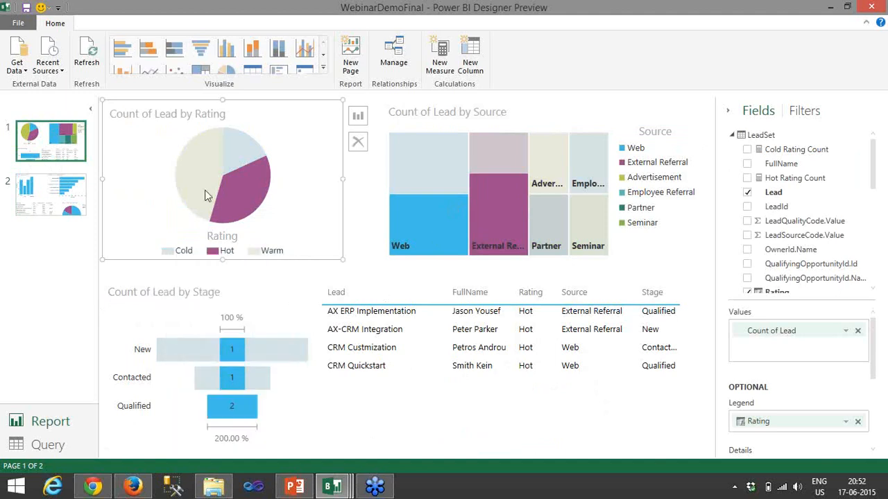
mouse_move(432, 231)
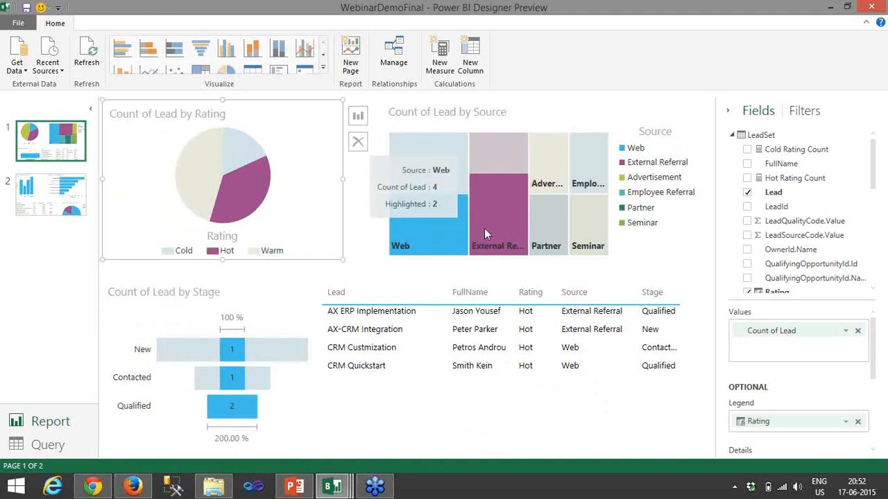
mouse_move(485, 233)
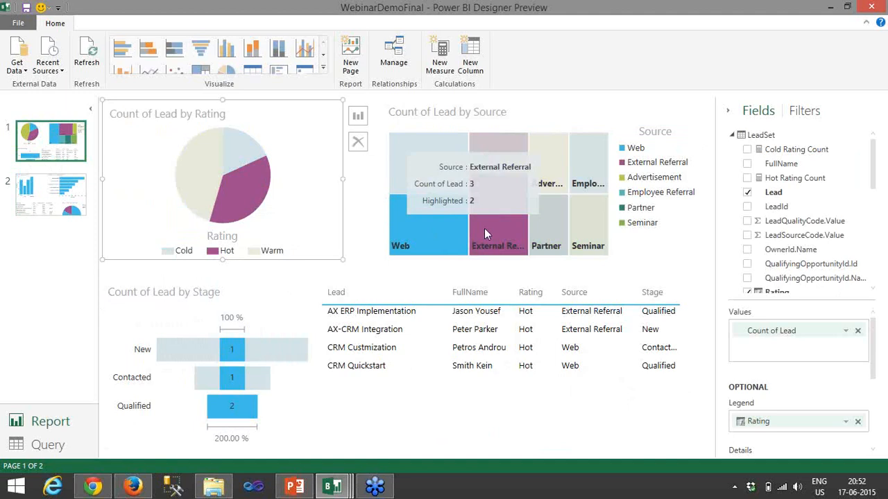
left_click(247, 176)
left_click(277, 186)
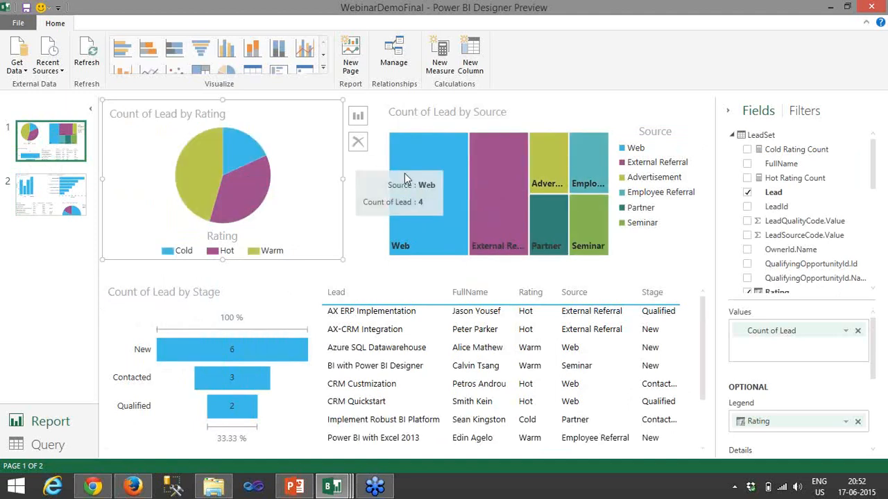
left_click(511, 186)
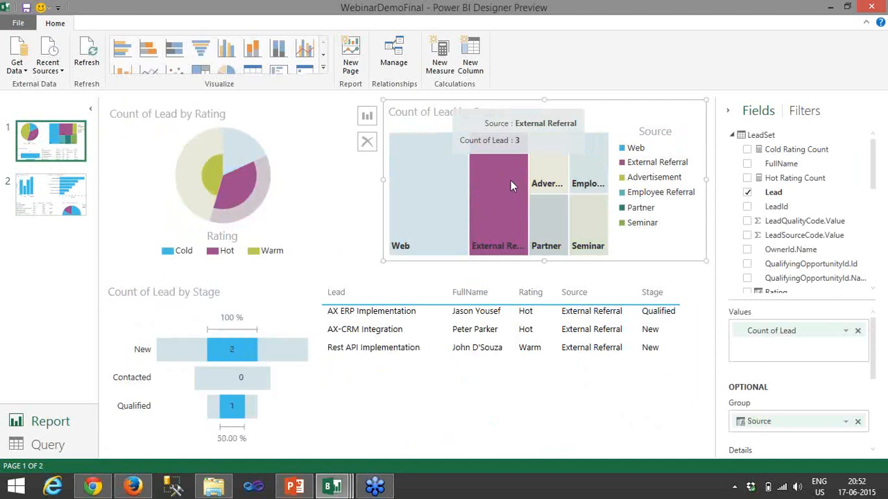
left_click(510, 184)
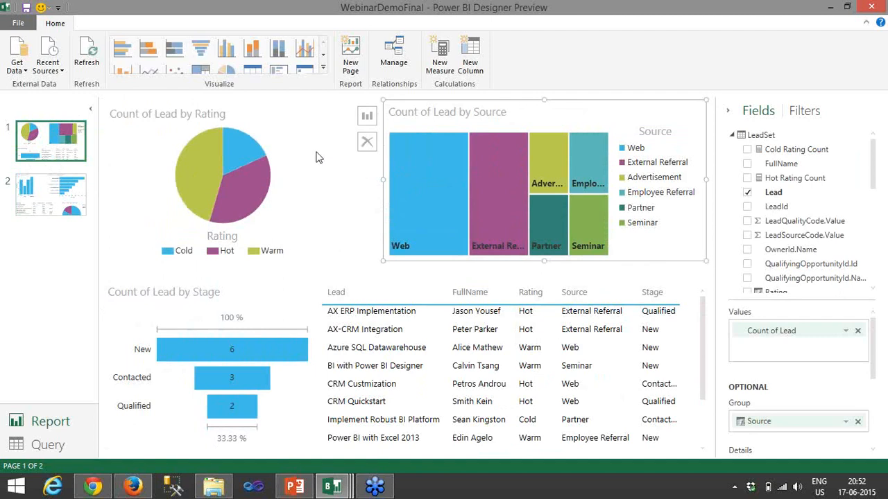
- Save the WebinarDemoFinal file and minimize its window
left_click(20, 24)
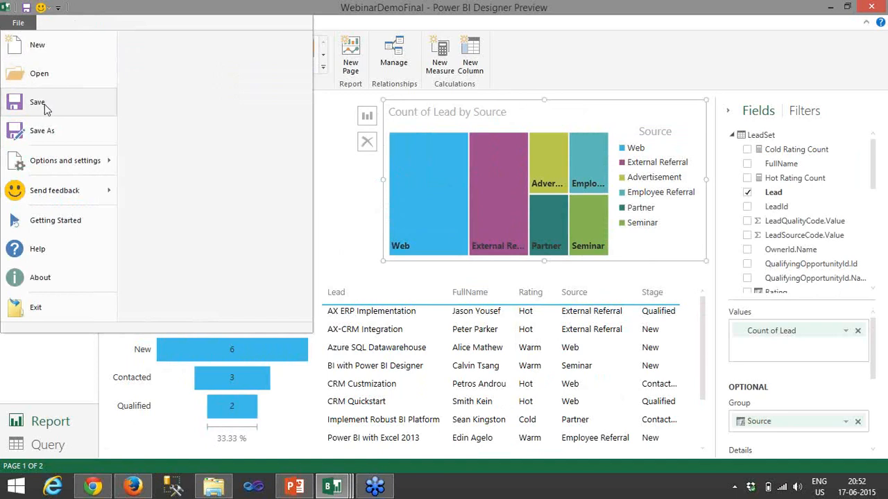
left_click(38, 102)
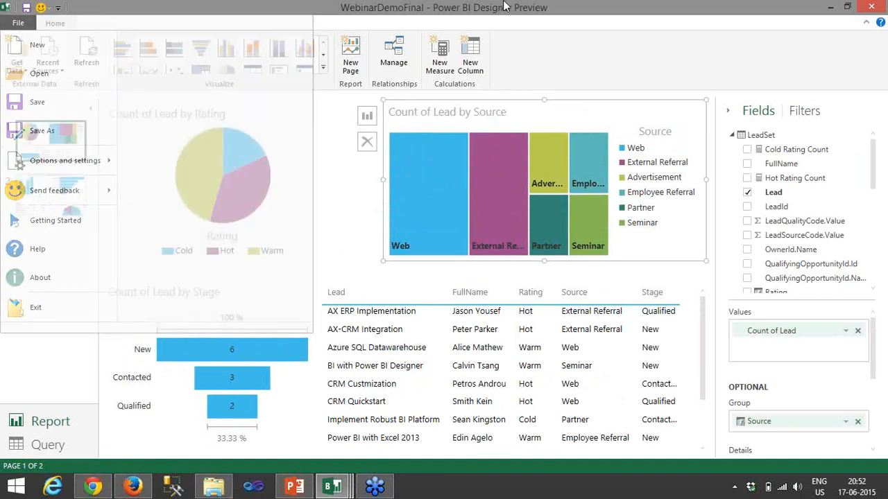
left_click(830, 6)
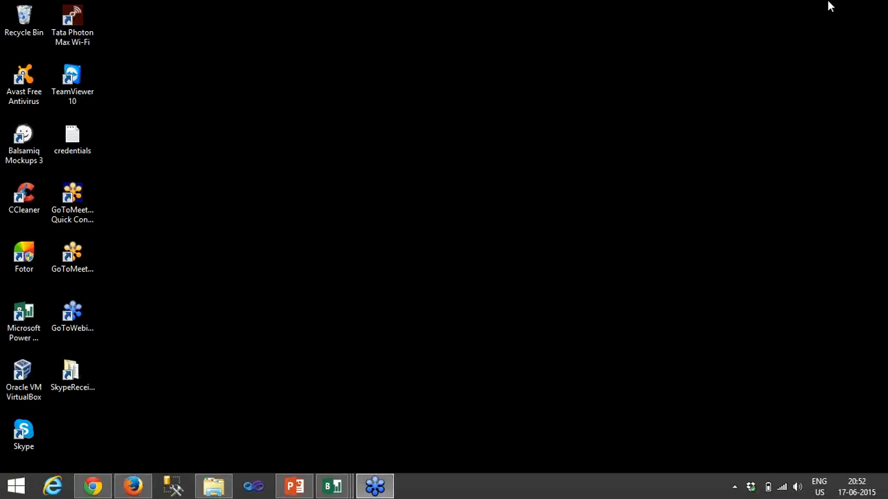
- Switch to the Power BI site in Firefox, return to the Sales Dashboard and collapse the Datasets list
left_click(133, 486)
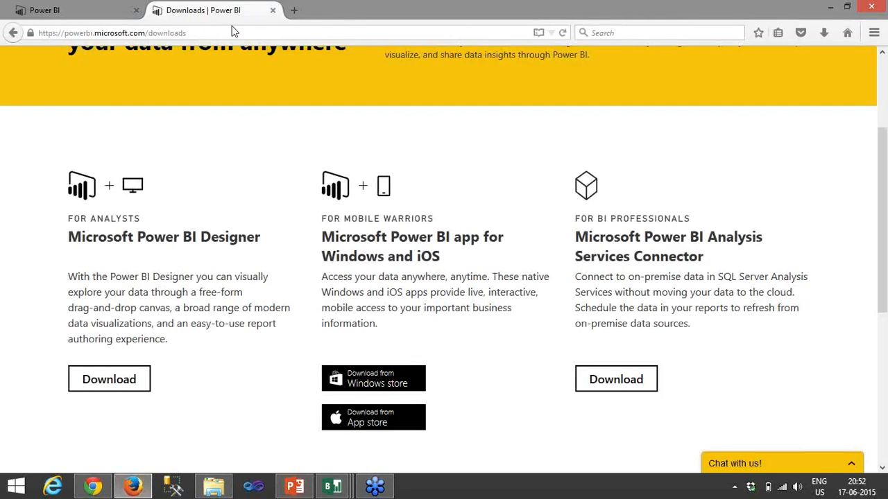
left_click(106, 6)
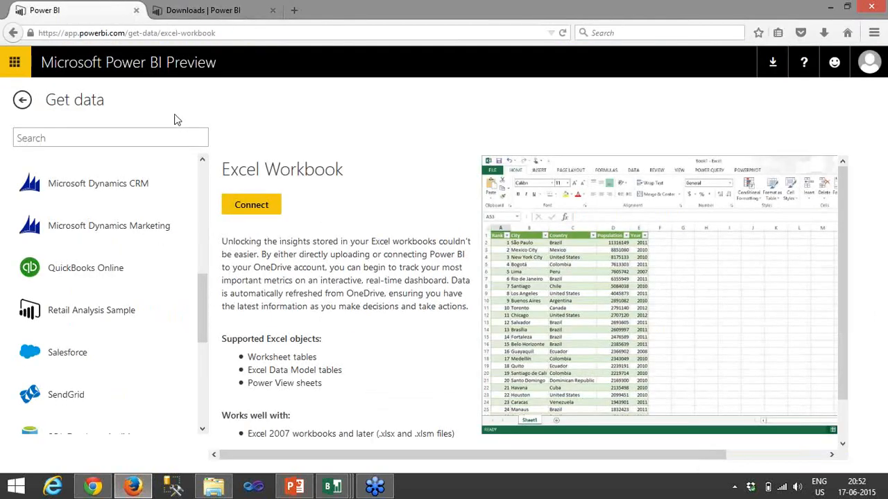
left_click(15, 66)
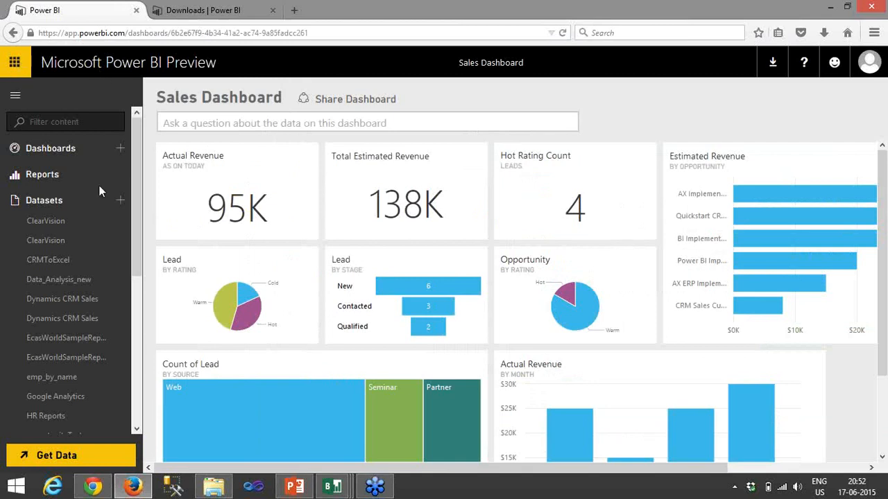
left_click(60, 205)
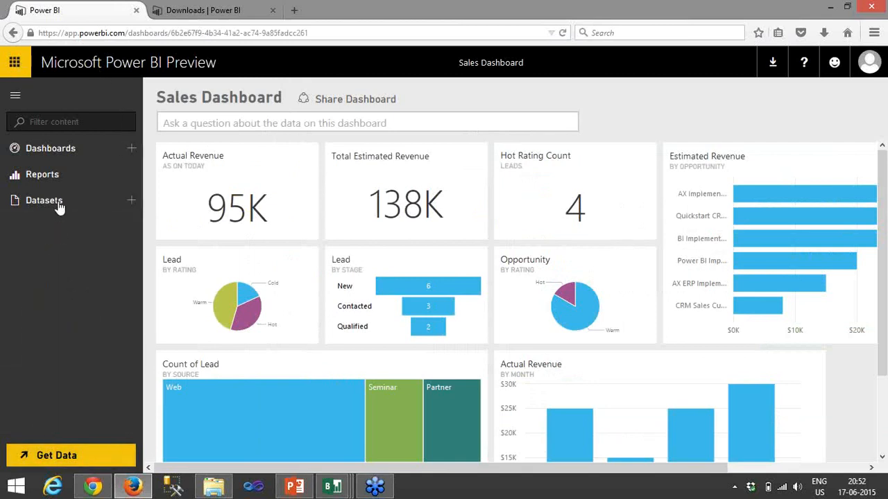
- Start getting data with Power BI Designer File as the source type
left_click(56, 456)
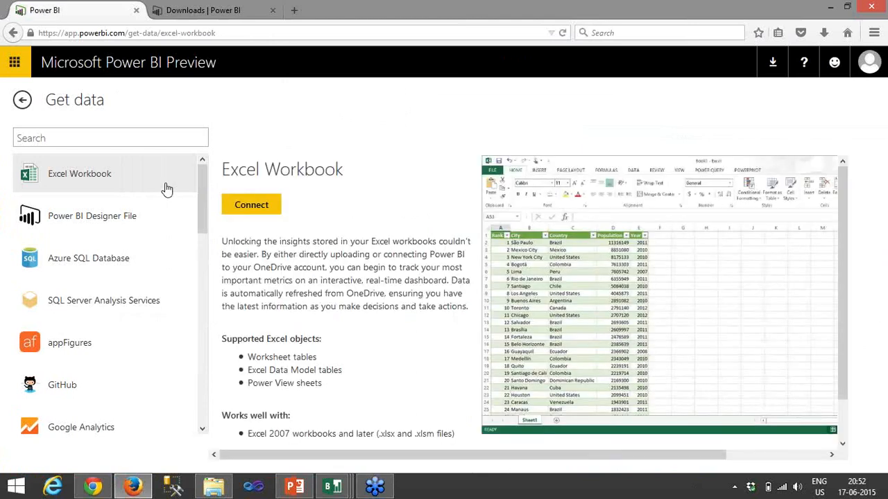
left_click(134, 216)
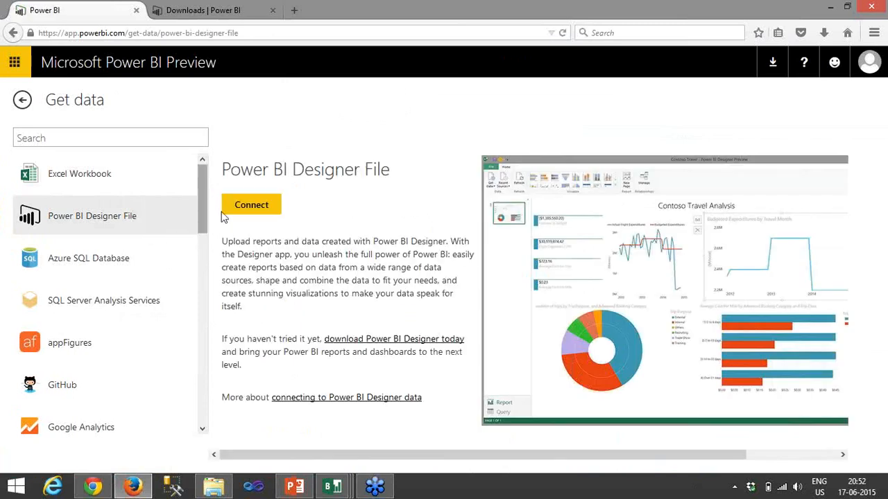
left_click(246, 207)
- Upload WebinarDemoFinal.pbix from the OneDrive folder BI Webinar > Power BI Webinar 17June and connect to it
left_click(457, 229)
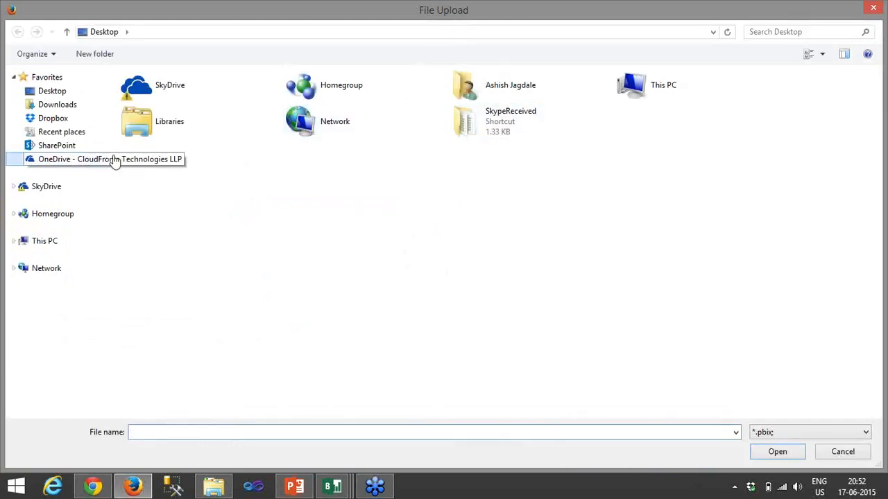
left_click(114, 161)
double_click(254, 92)
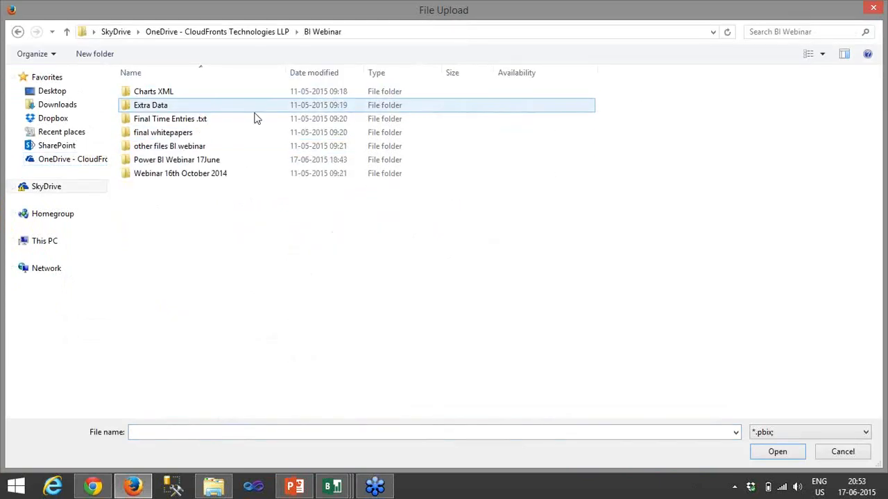
left_click(259, 160)
double_click(259, 159)
left_click(317, 105)
left_click(783, 453)
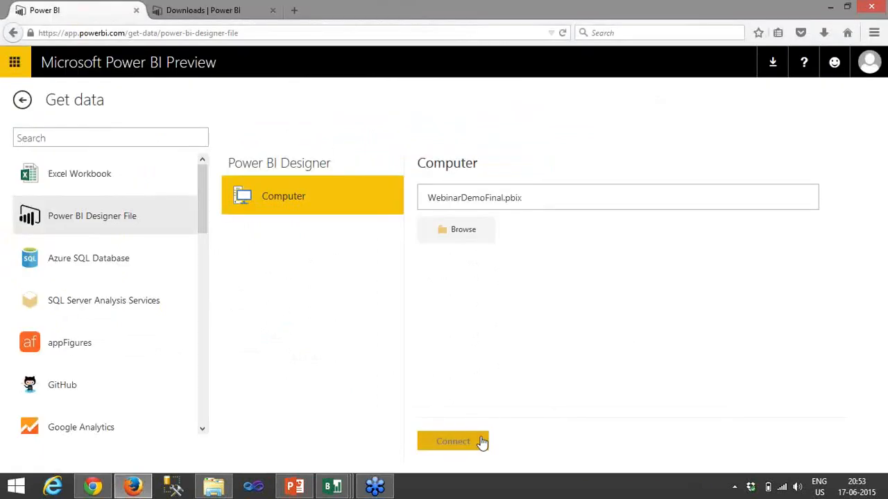
left_click(478, 440)
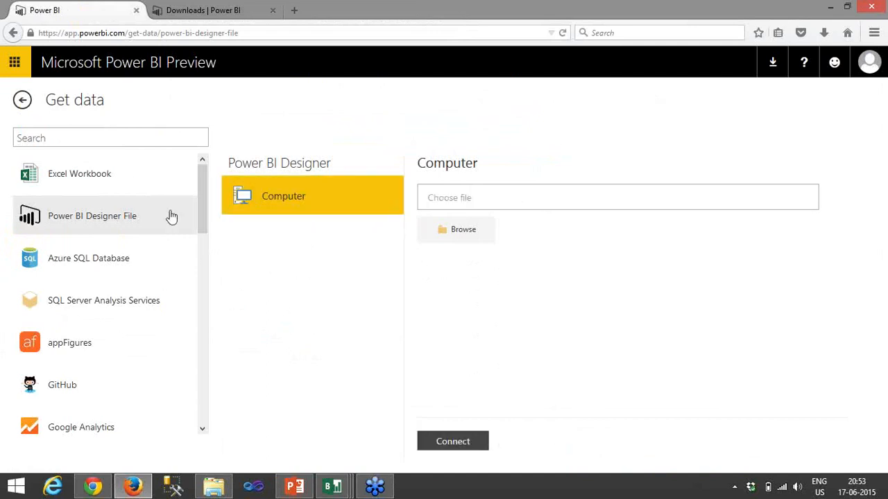
- Return to the dashboards and create a new dashboard named Sales
left_click(23, 99)
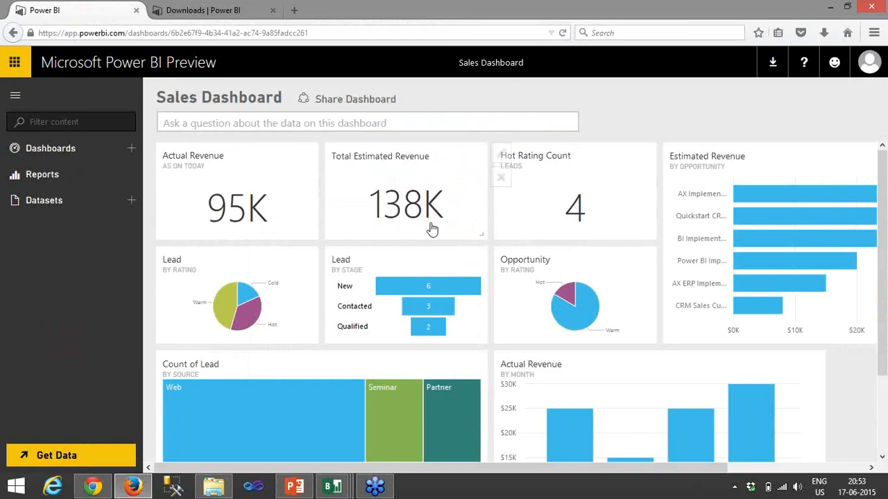
left_click_drag(591, 474, 724, 473)
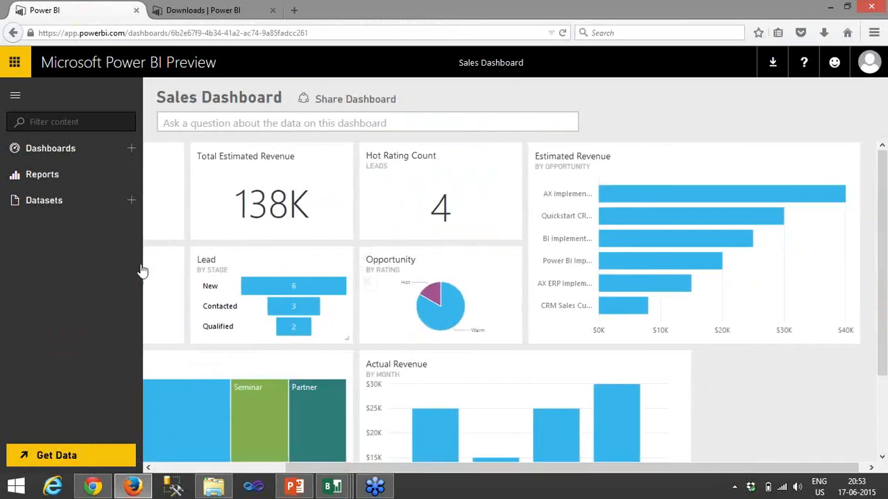
left_click(55, 149)
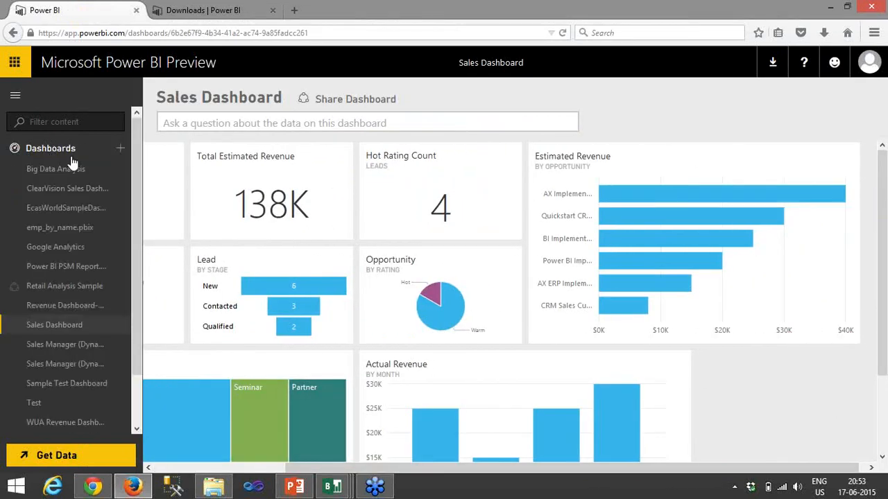
left_click(111, 150)
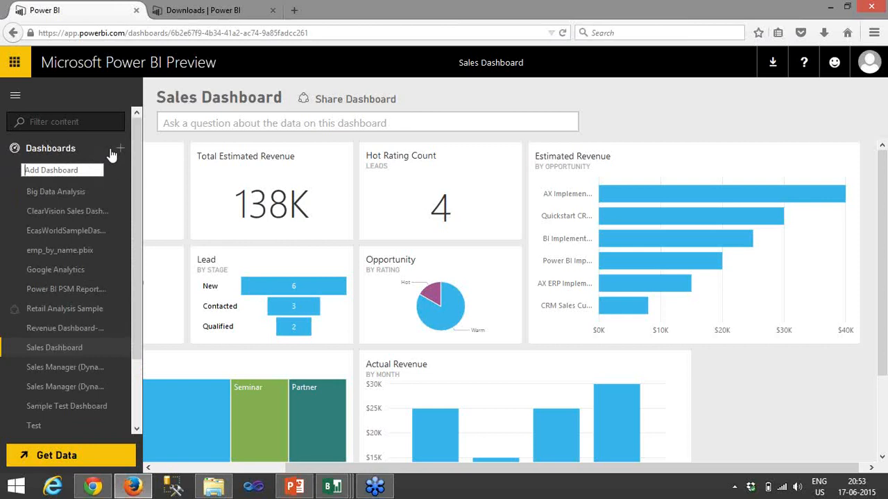
type("Sa")
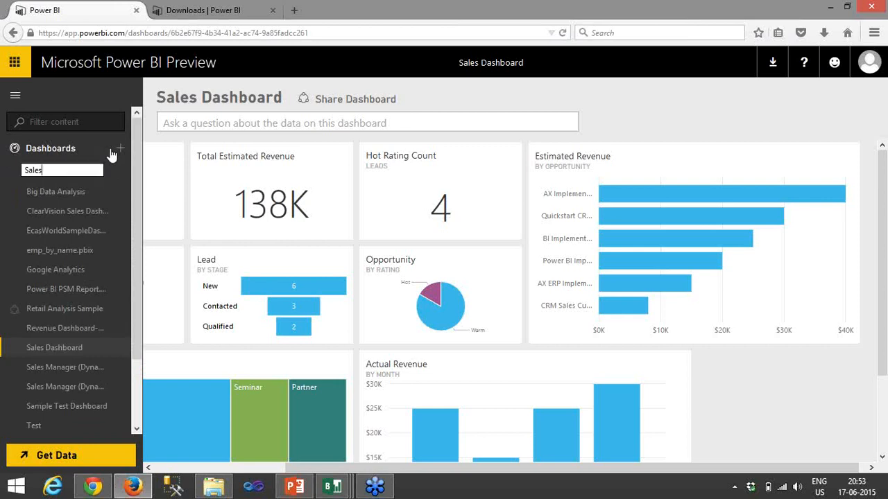
type("les")
key("Return")
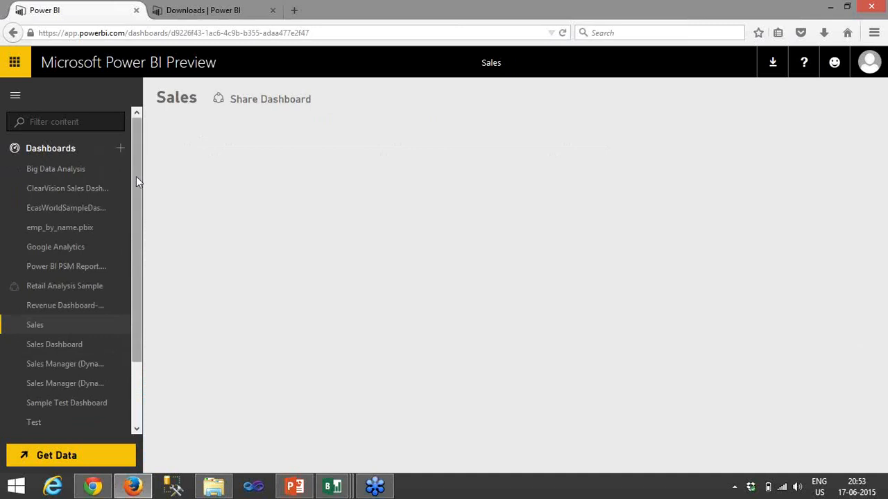
- Open the uploaded WebinarDemoFinal report and collapse the navigation pane
left_click_drag(137, 177, 145, 248)
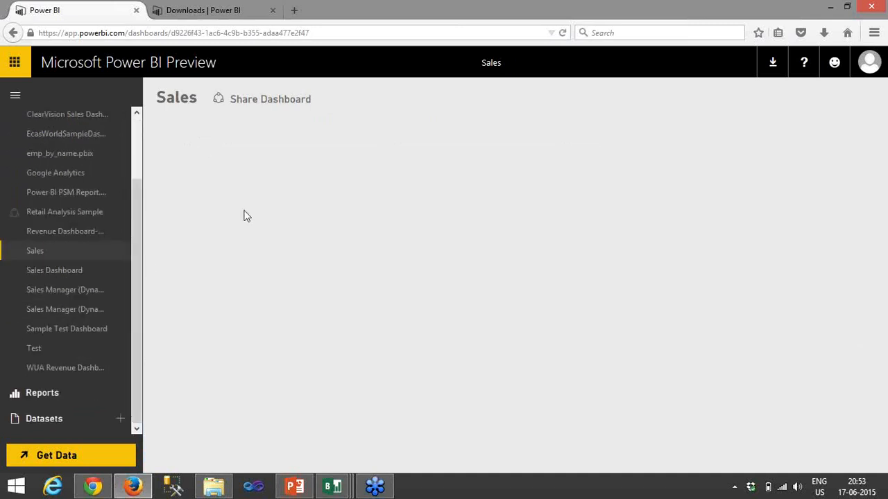
left_click(35, 394)
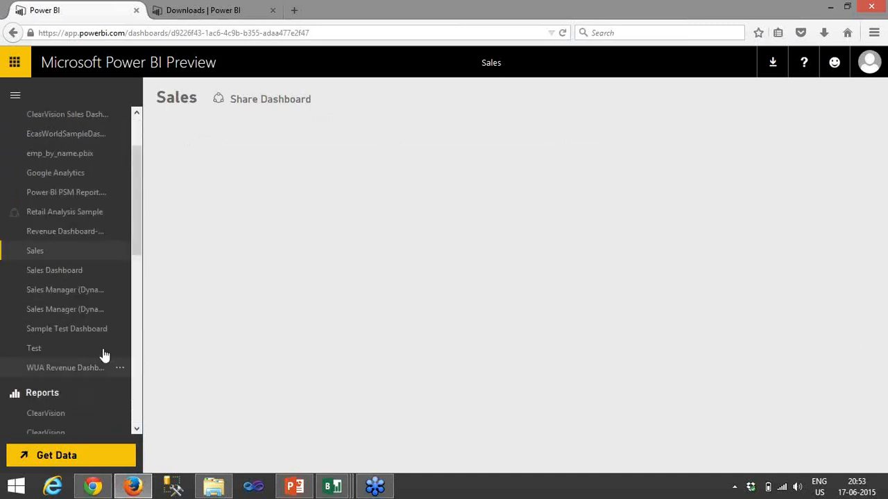
left_click_drag(136, 224, 149, 370)
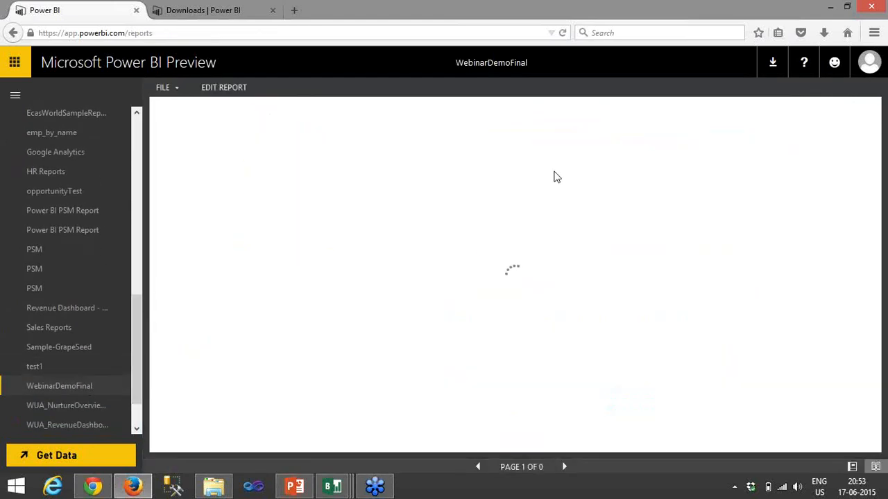
left_click(15, 99)
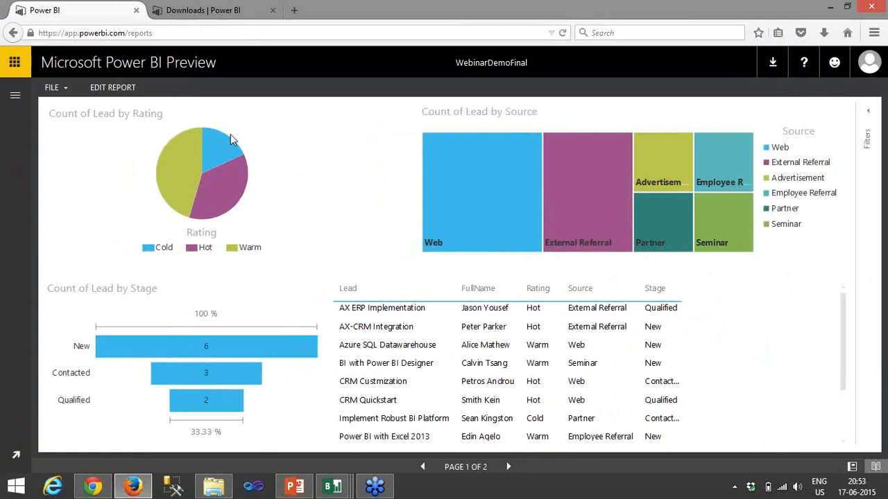
- Examine the charts and their pin options on both pages of the WebinarDemoFinal report and return to the Sales dashboard
mouse_move(238, 135)
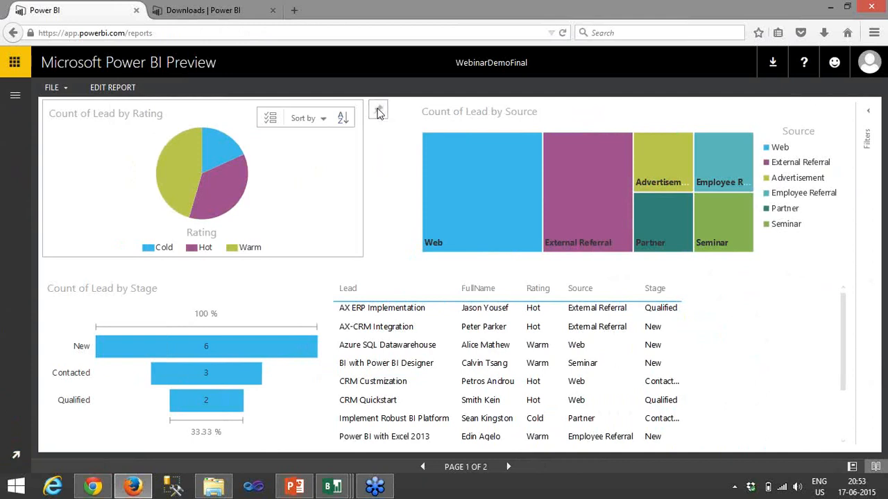
mouse_move(423, 122)
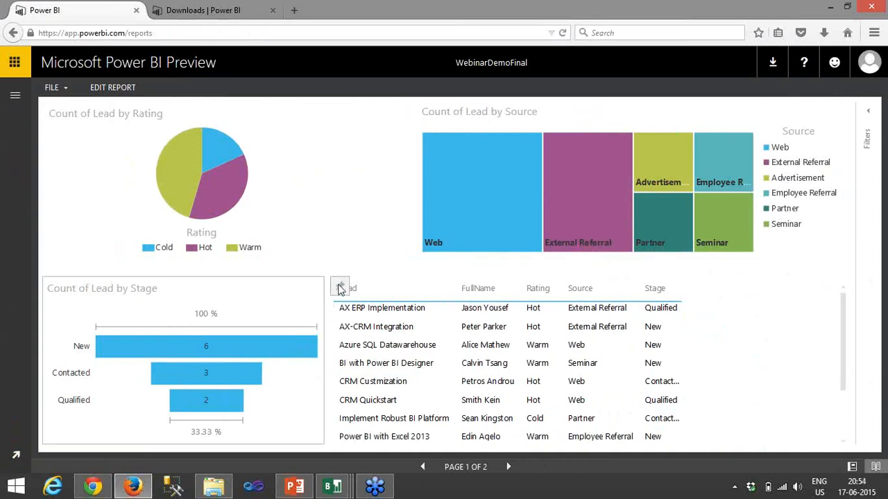
left_click(508, 468)
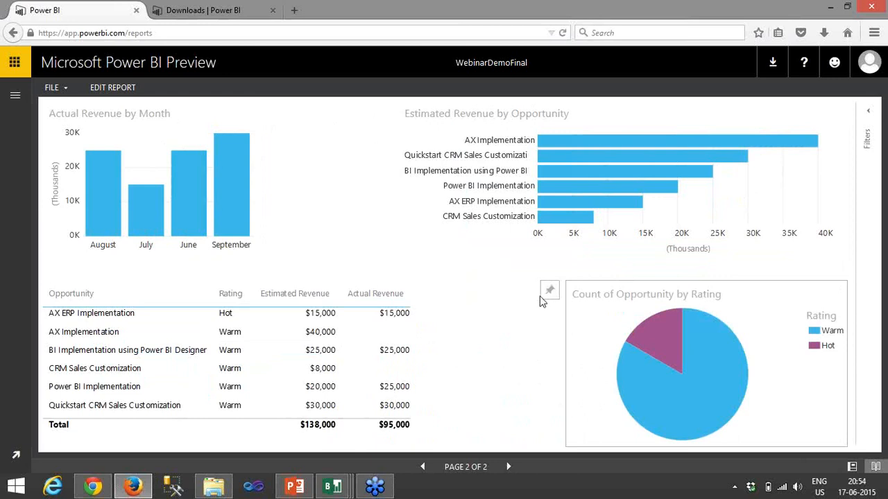
left_click(121, 64)
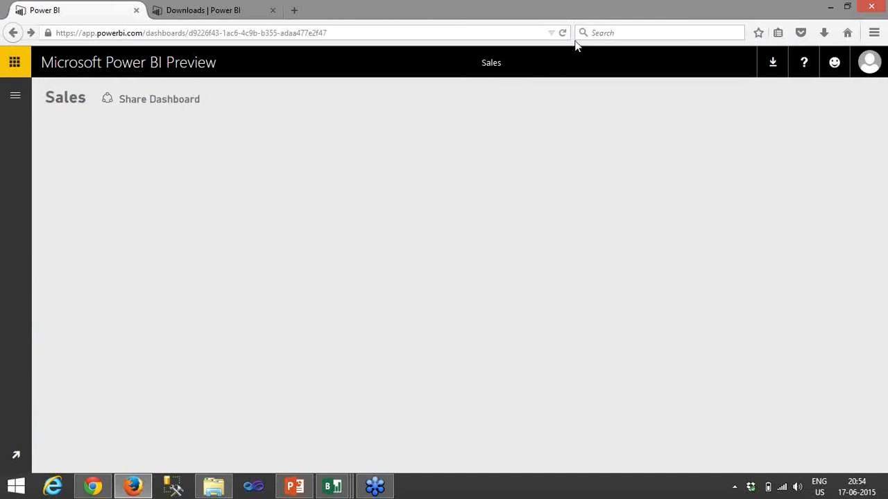
- Reload the page, open the WebinarDemoFinal report and pin the Count of Lead by Rating chart to the Sales dashboard
left_click(562, 33)
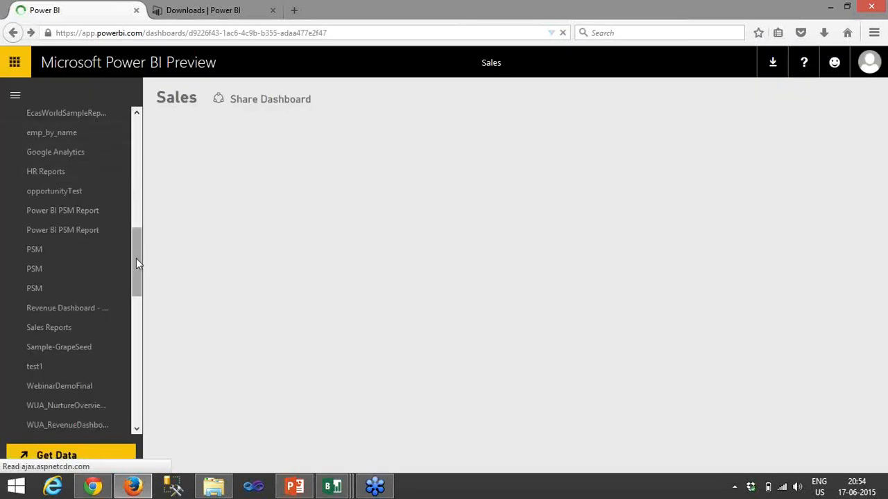
left_click_drag(137, 263, 139, 291)
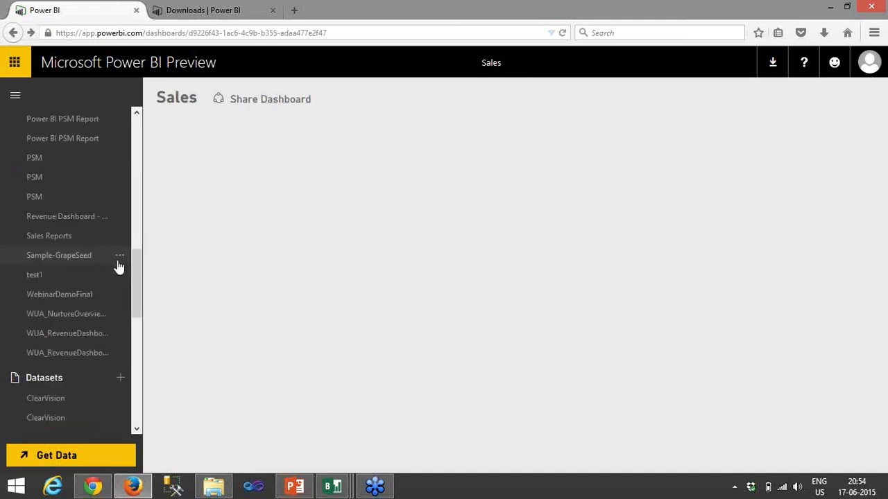
left_click(97, 296)
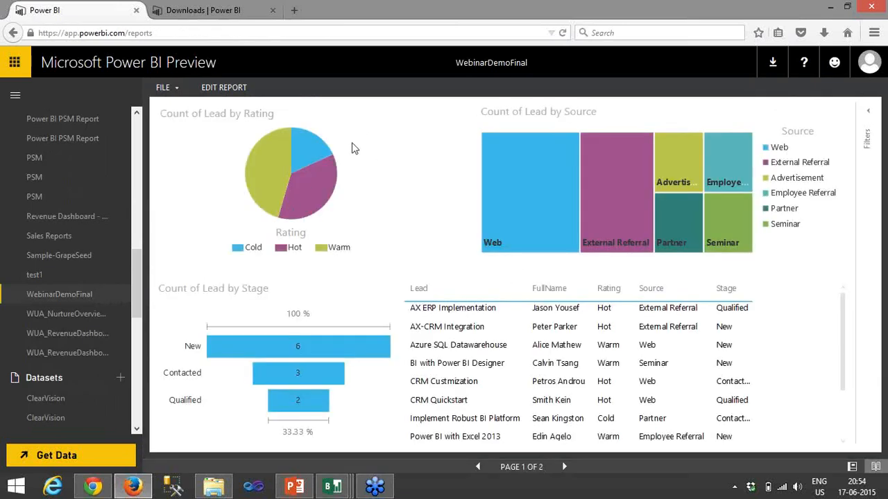
left_click(444, 110)
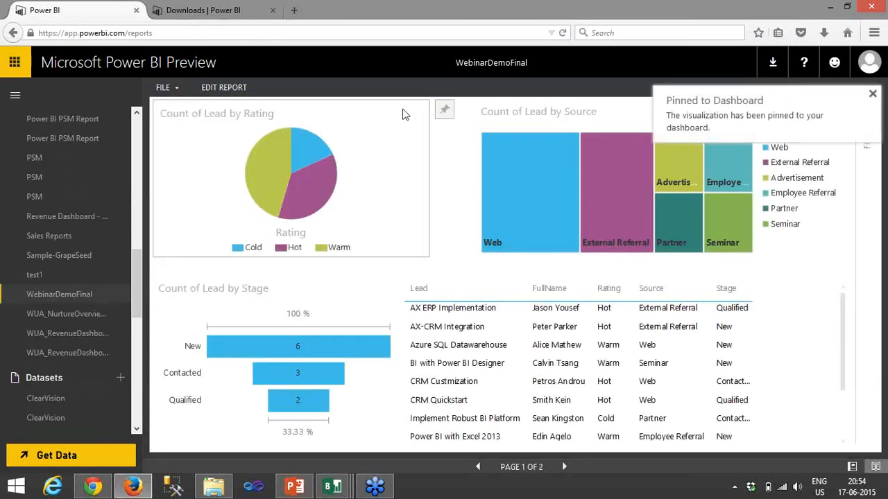
left_click(125, 66)
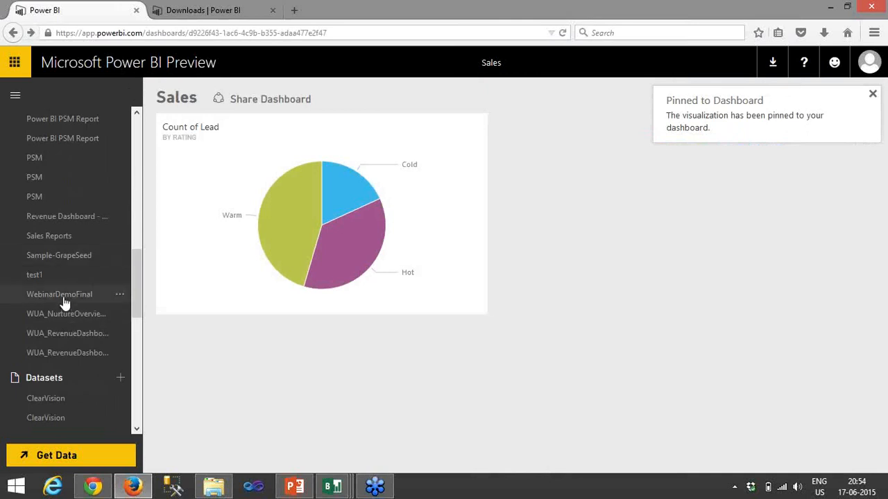
- Pin the report's Lead by Source, Lead by Stage, Actual Revenue by Month and Opportunity by Rating charts to the Sales dashboard and return to it
left_click(62, 298)
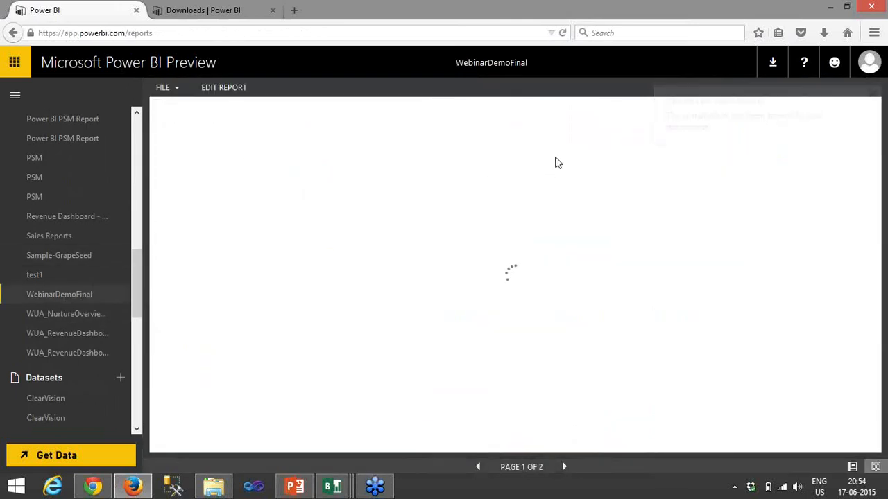
left_click(459, 110)
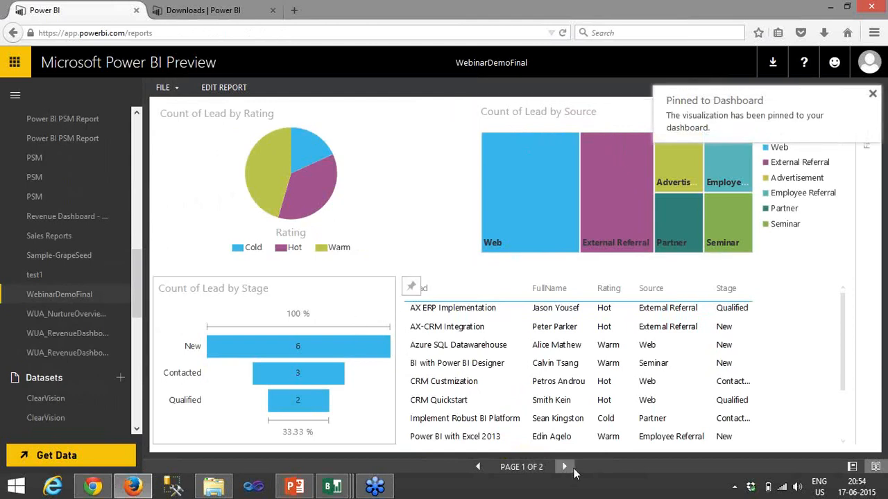
left_click(566, 466)
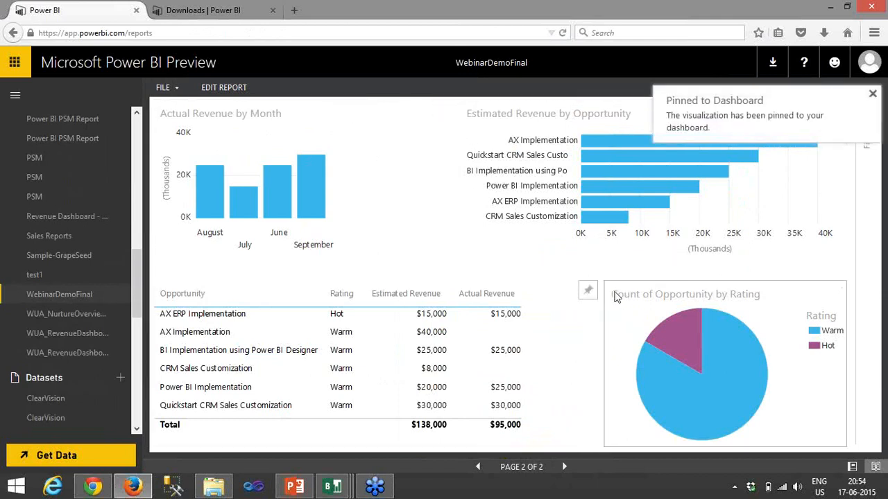
left_click(589, 290)
left_click(136, 63)
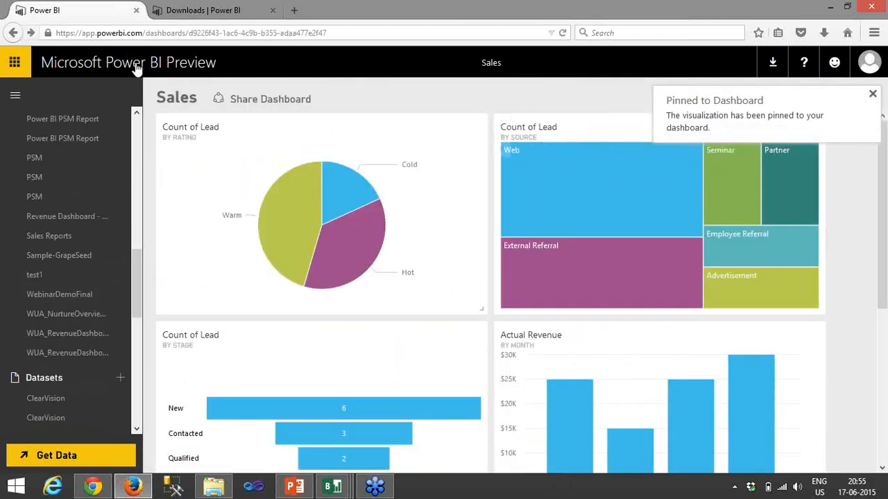
- Collapse the navigation pane, shrink the two by-rating pie tiles and move the Count of Lead by Stage tile beside the lead rating pie
left_click(16, 97)
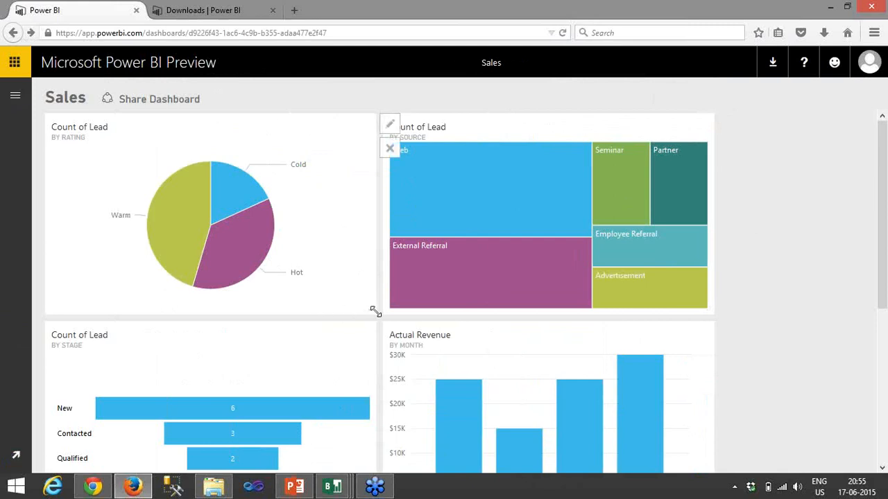
left_click_drag(355, 298, 174, 184)
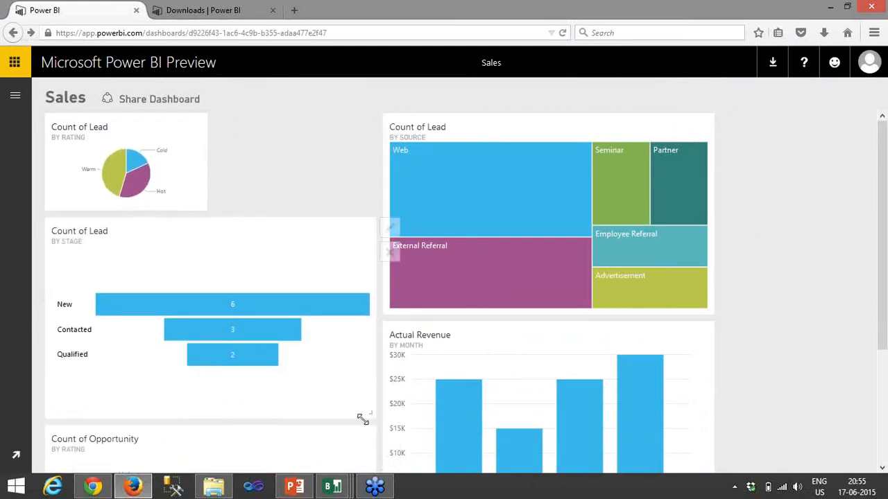
left_click_drag(178, 277, 462, 293)
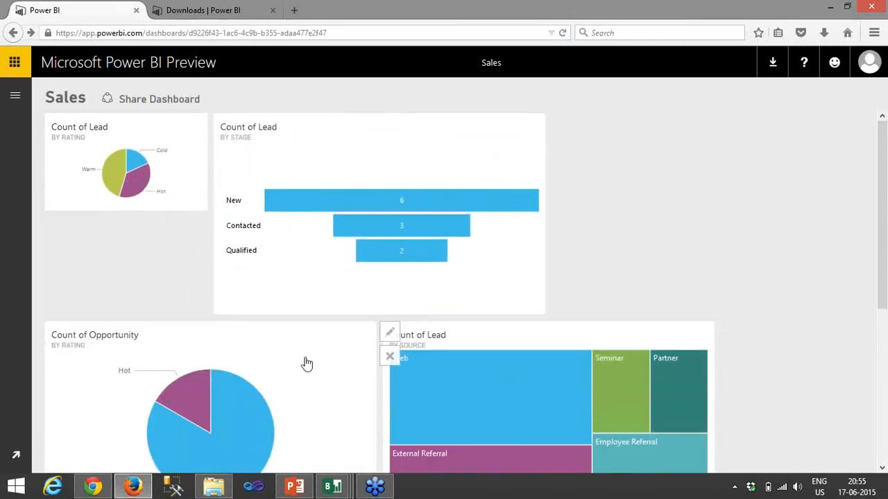
scroll(324, 377, "down", 3)
left_click_drag(374, 387, 214, 261)
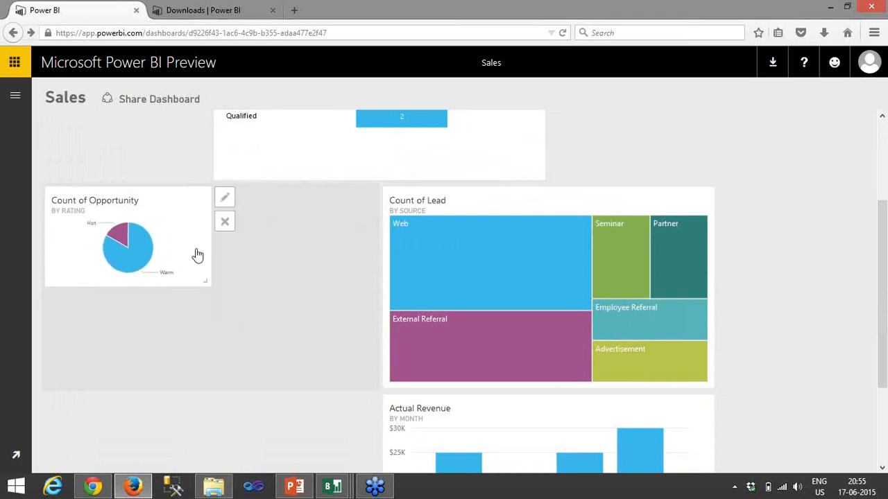
- Rearrange the tiles with Opportunity by Rating under the lead rating pie and Actual Revenue beside Lead by Source in the lower row
scroll(332, 305, "up", 3)
left_click_drag(564, 409, 718, 235)
left_click_drag(398, 432, 160, 416)
left_click_drag(580, 292, 495, 381)
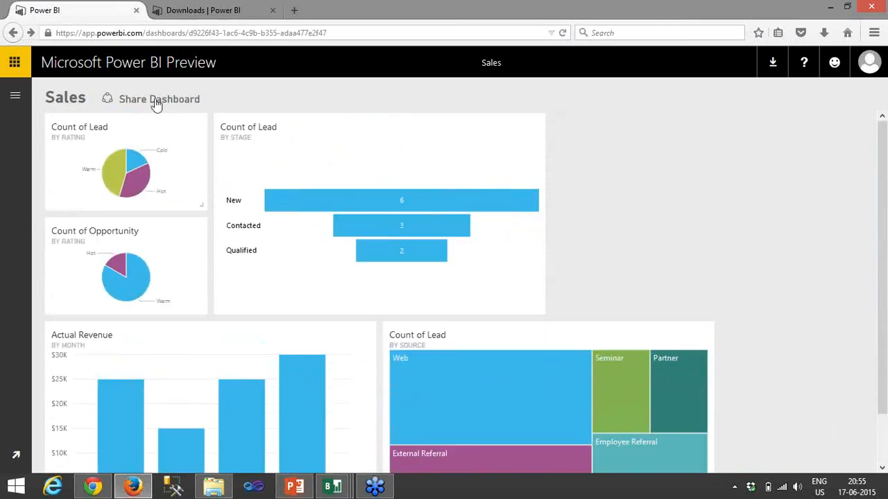
- Reload the Sales dashboard and ask it for "total actual revenue", extending the question to "total actual revenue for july"
left_click(563, 35)
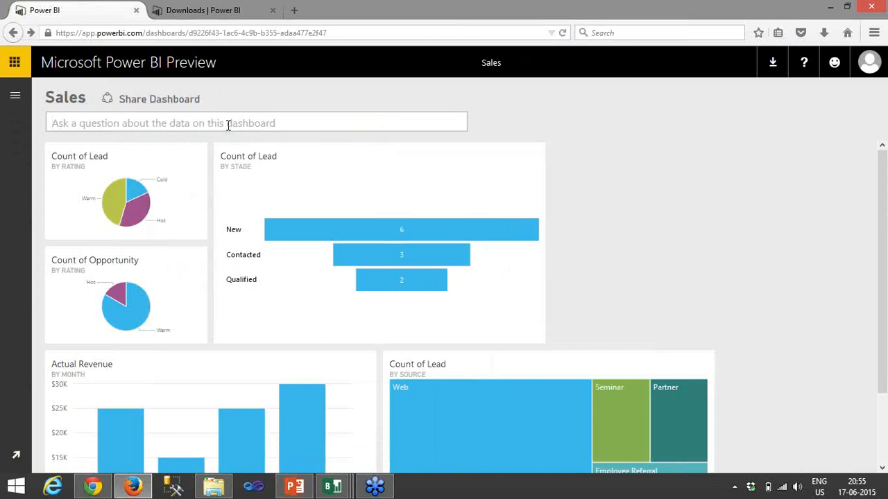
type("total actual revenue")
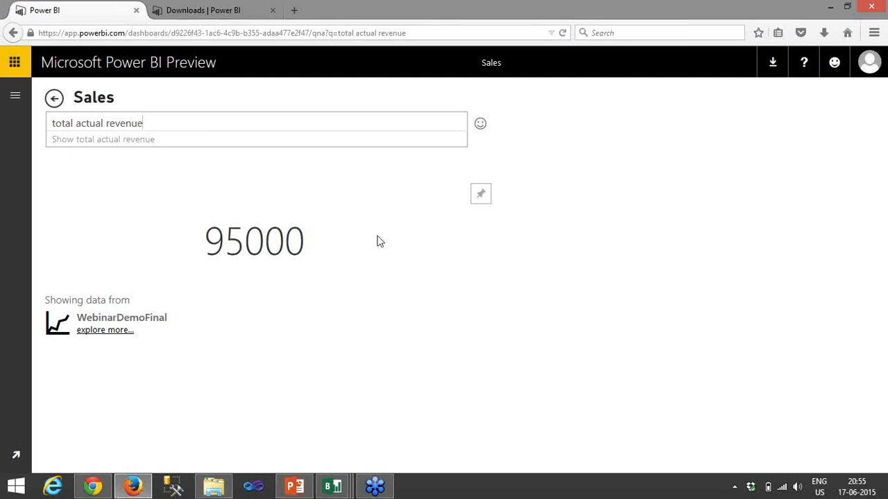
left_click(484, 201)
left_click(188, 123)
left_click(188, 123)
type("for july")
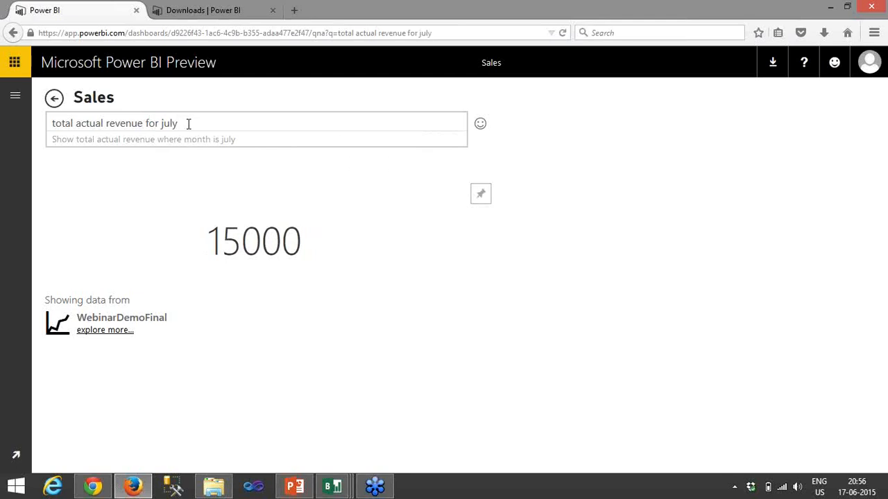
- Replace the dashboard question with "total count of hot leads"
triple_click(188, 124)
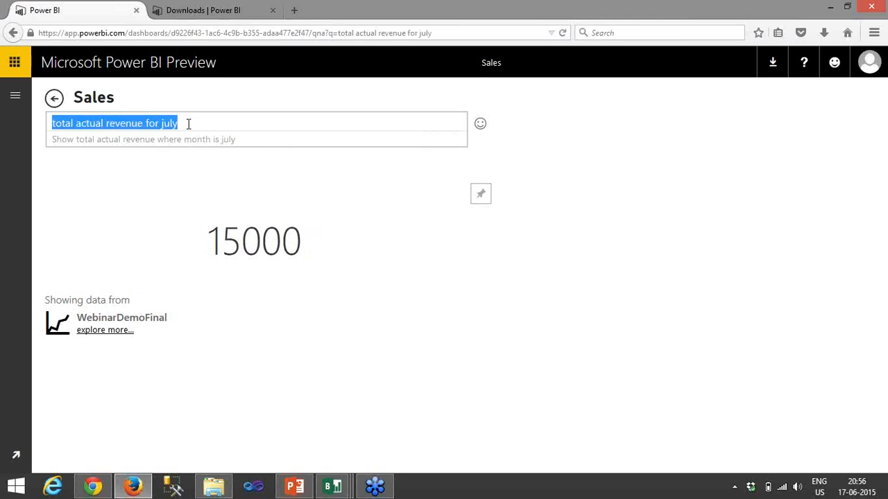
key("BackSpace")
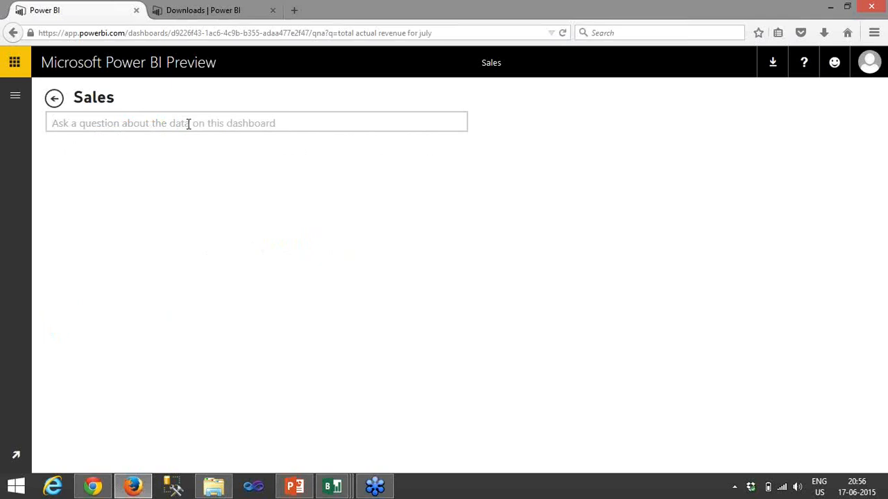
type("total")
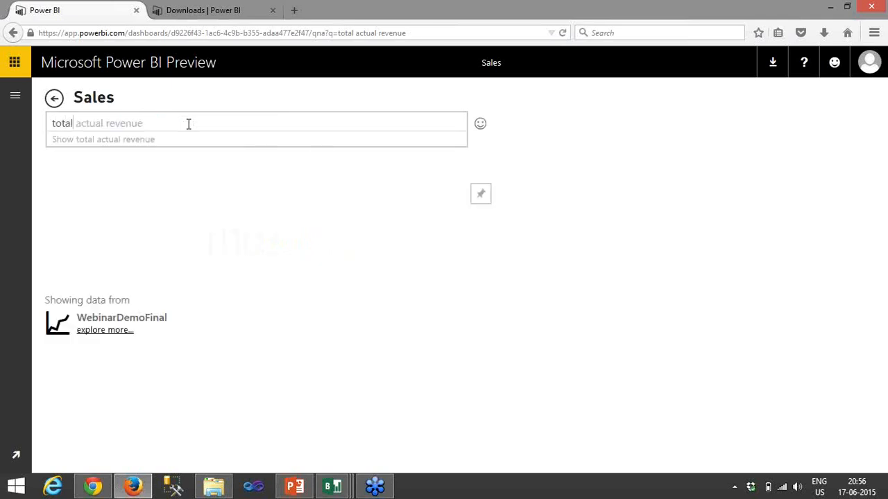
type(" count o")
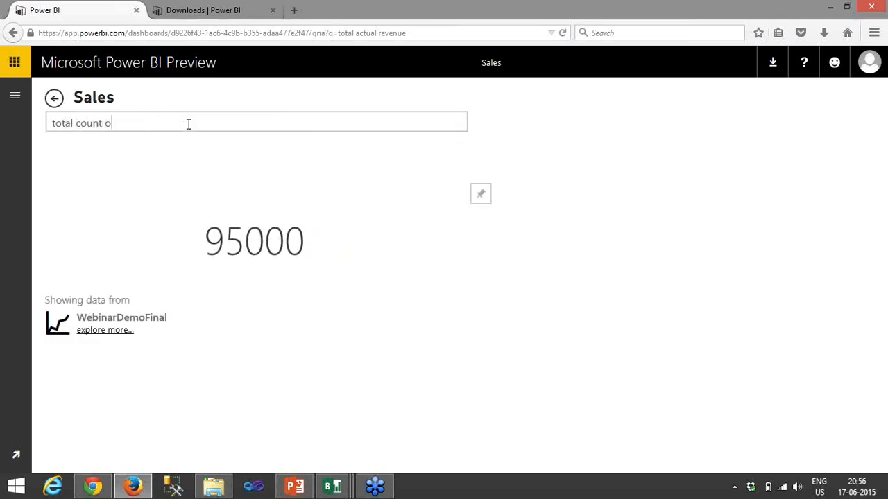
type("f hot leads")
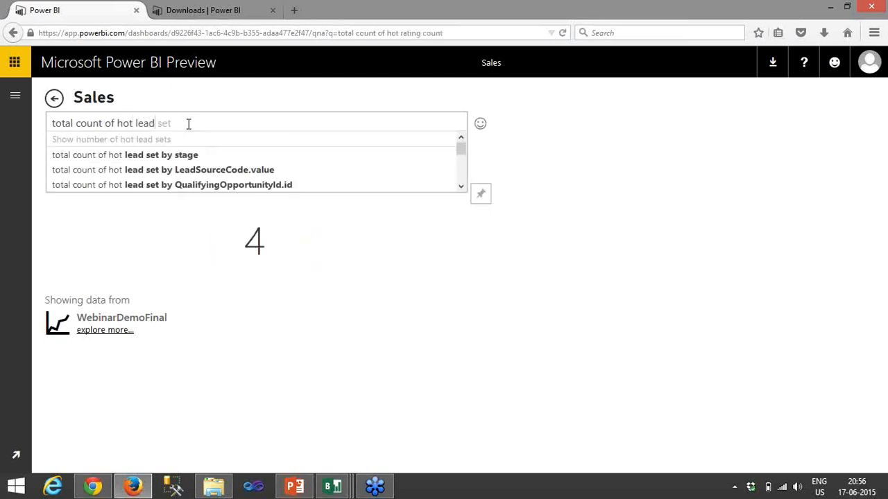
- Change the dashboard question to "total count of warm leads"
key("BackSpace")
key("BackSpace")
key("BackSpace")
key("BackSpace")
key("BackSpace")
key("BackSpace")
key("BackSpace")
key("BackSpace")
key("BackSpace")
type("wa")
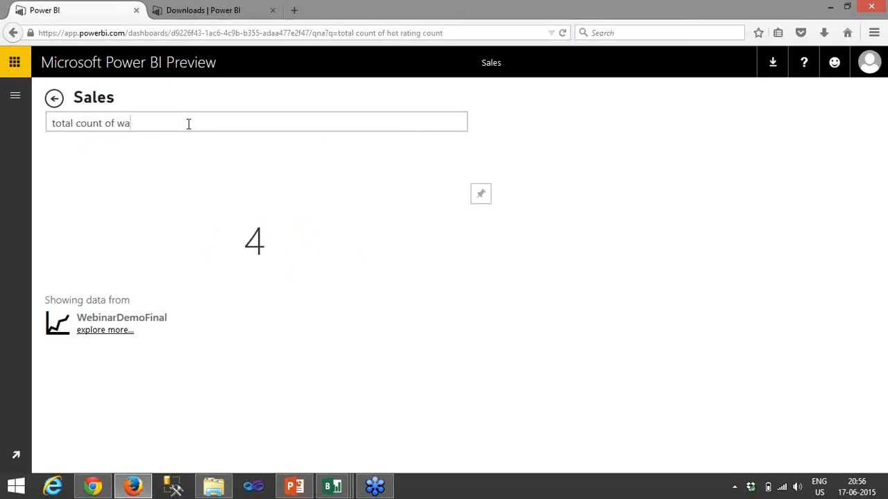
type("rm leads")
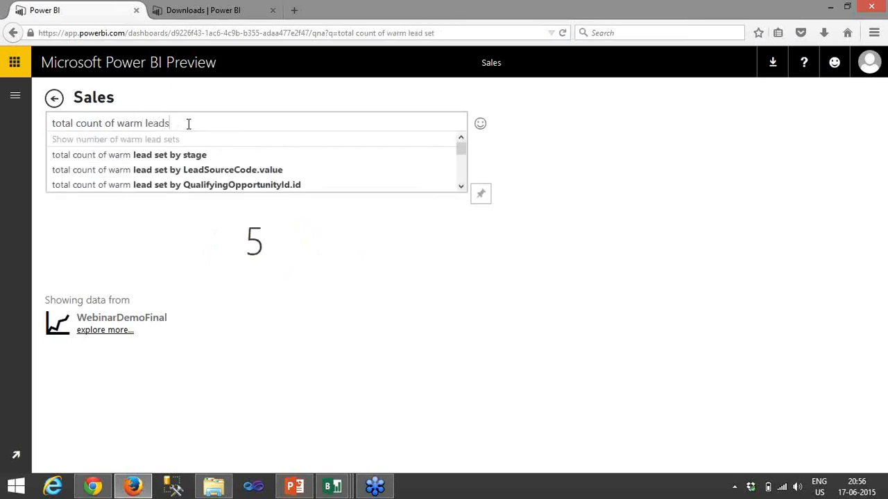
- Discard the warm leads question and return to the Sales dashboard to look over its tiles
key("BackSpace")
key("BackSpace")
key("BackSpace")
key("BackSpace")
key("BackSpace")
key("BackSpace")
key("BackSpace")
key("BackSpace")
key("BackSpace")
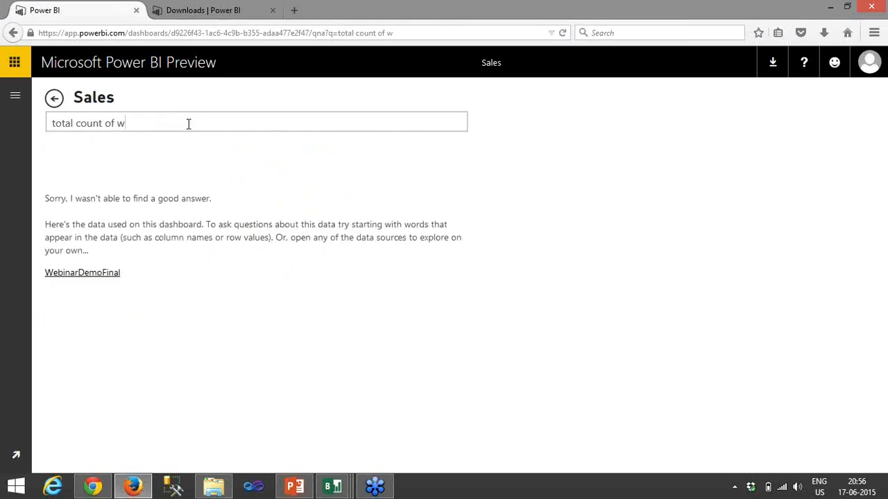
left_click(54, 100)
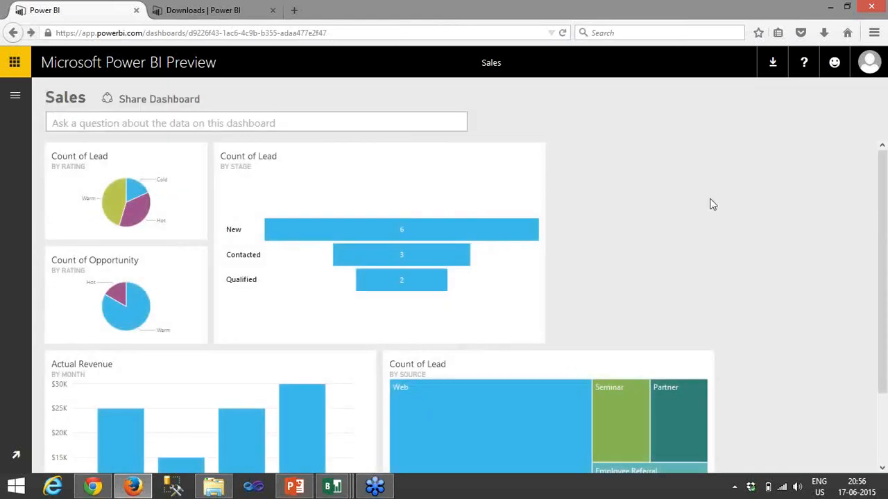
scroll(699, 224, "down", 2)
scroll(687, 257, "up", 2)
scroll(600, 361, "down", 1)
scroll(812, 323, "down", 2)
scroll(814, 321, "up", 2)
- Reload the page and open the existing dashboard named Sales Dashboard to examine its tiles
left_click(565, 33)
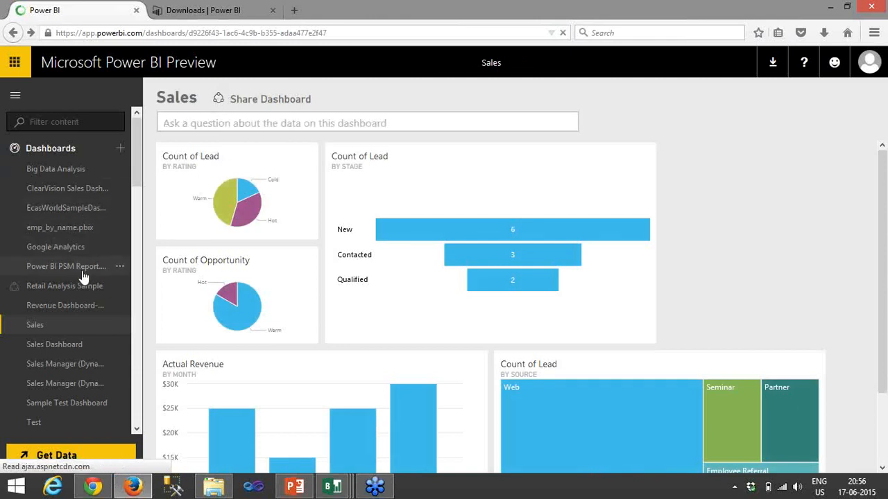
left_click(70, 345)
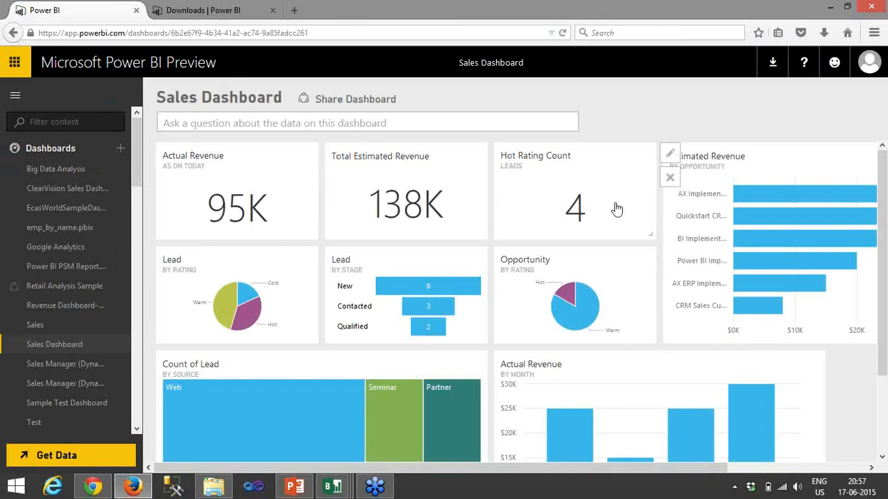
scroll(610, 244, "down", 3)
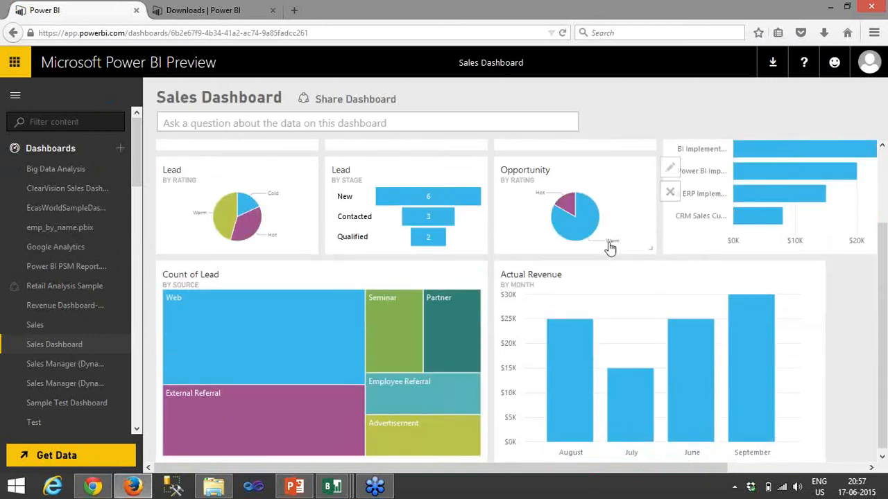
scroll(610, 251, "up", 3)
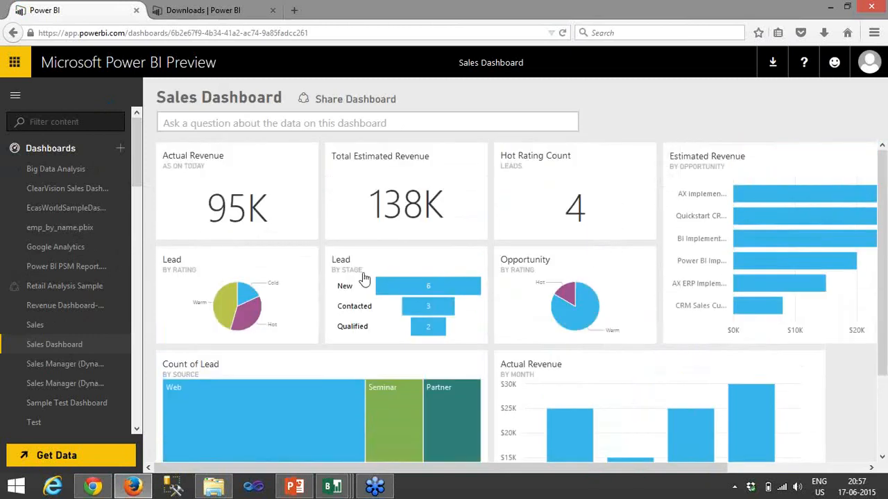
- Switch to the PowerBIWebinar presentation in PowerPoint, start the slide show from the Demo slide and advance to the FAQ slide
left_click(295, 472)
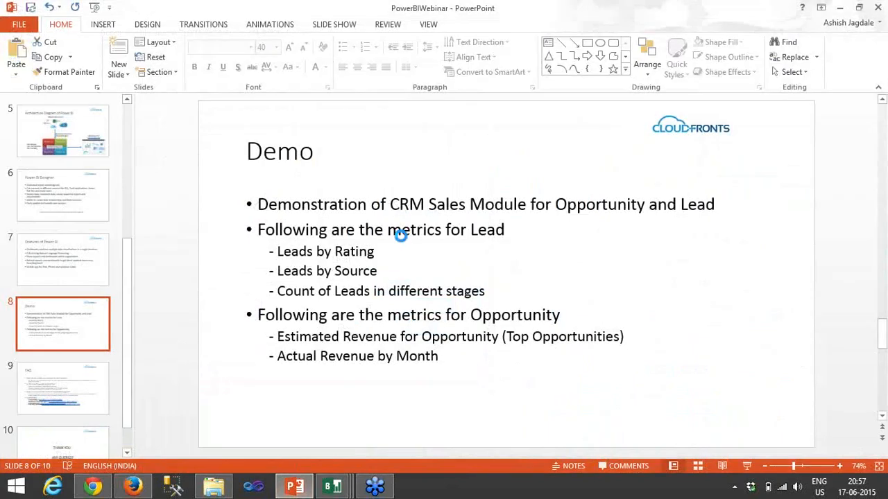
key("shift+F5")
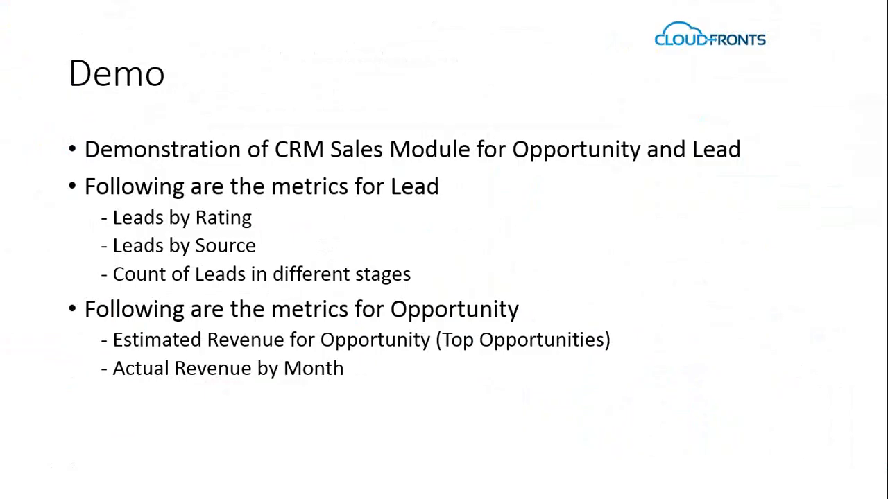
key("Right")
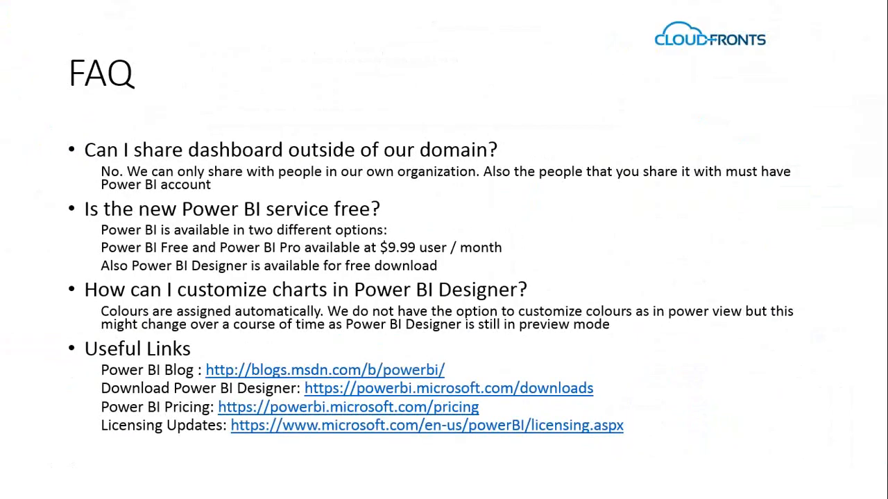